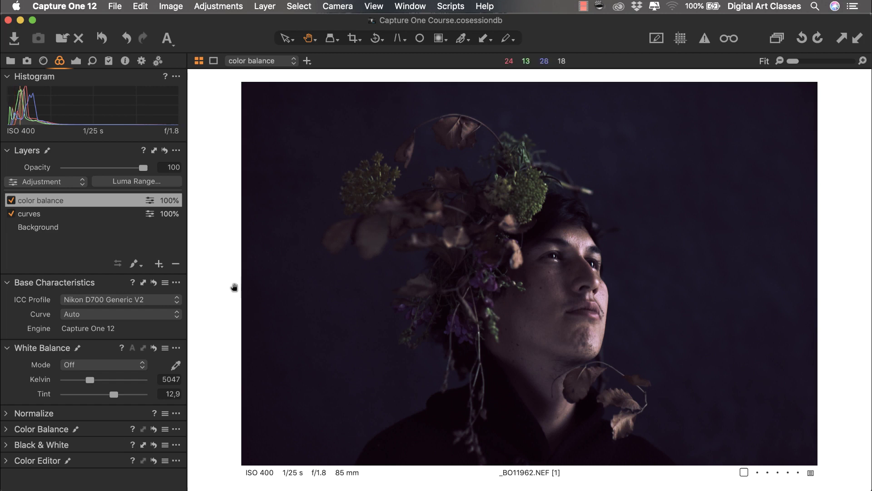
Add a new filled layer above the color balance layer and name it "color editor".
{"action": "left_click", "coordinate": [158, 265]}
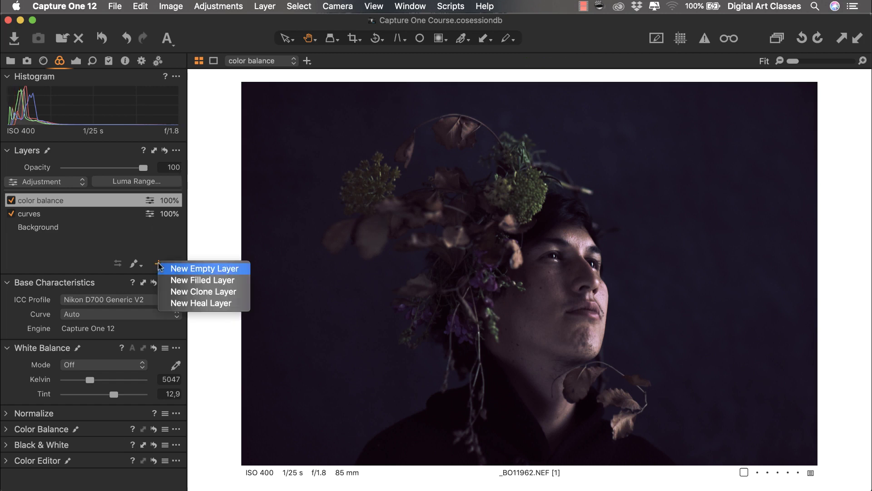
{"action": "left_click", "coordinate": [192, 278]}
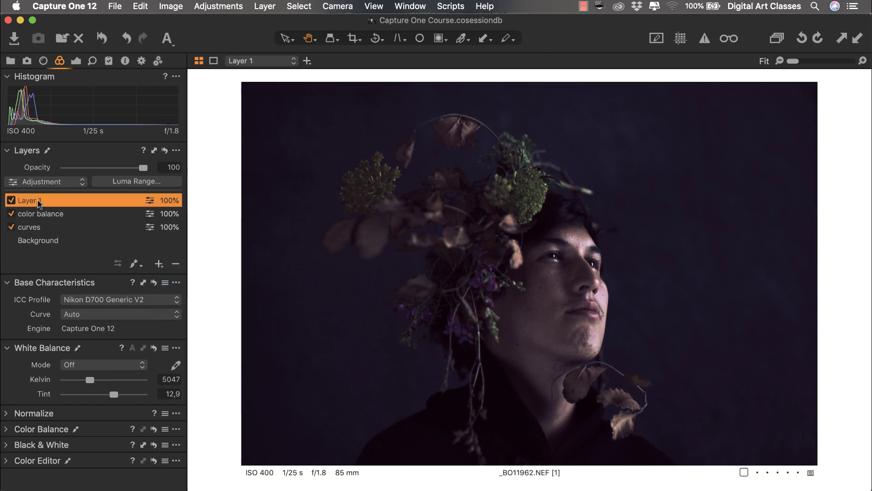
{"action": "double_click", "coordinate": [46, 201]}
{"action": "type", "text": "color"}
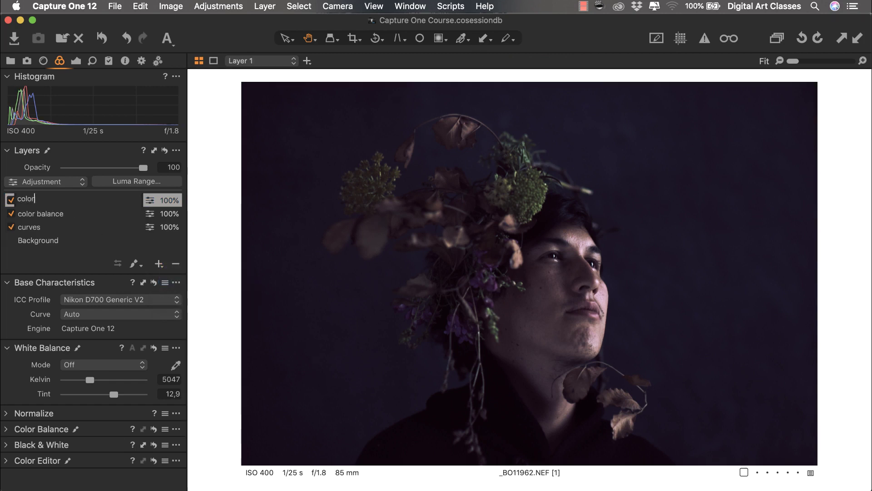
{"action": "type", "text": " editor"}
{"action": "key", "text": "Return"}
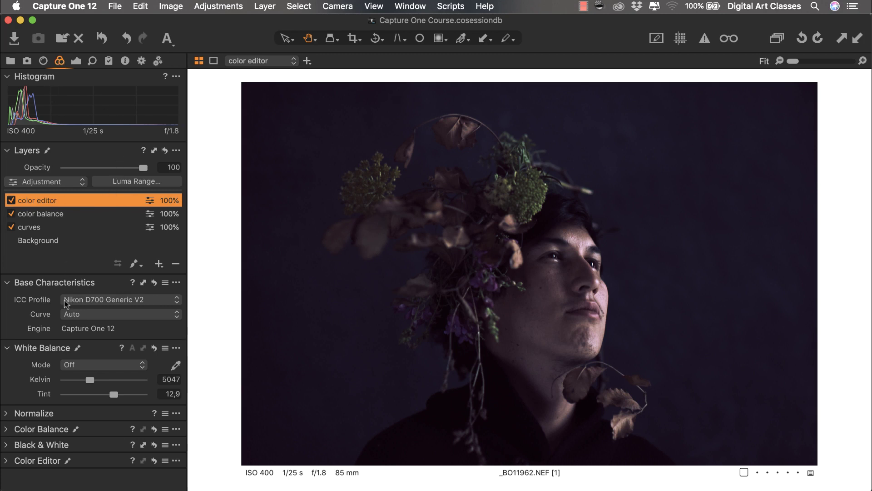
Expand only the Color Editor tool and detach it as a floating panel over the photo.
{"action": "left_click", "coordinate": [38, 460], "text": "alt"}
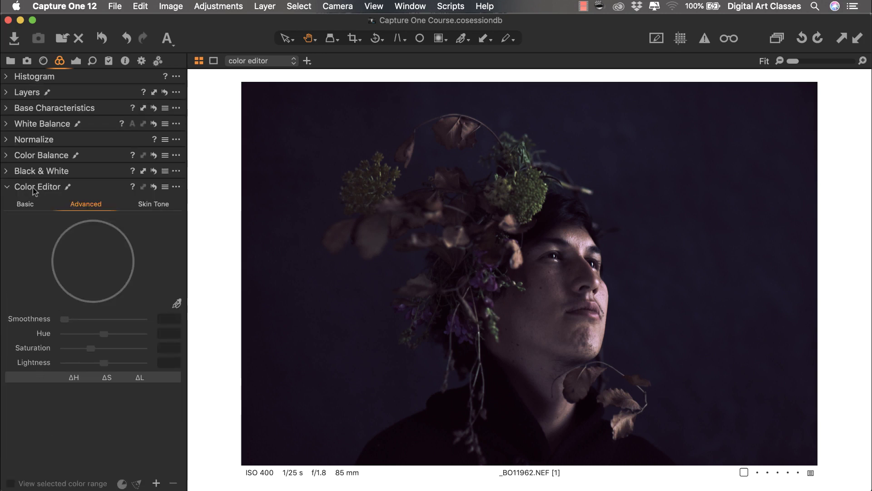
{"action": "left_click_drag", "start_coordinate": [33, 187], "coordinate": [254, 86]}
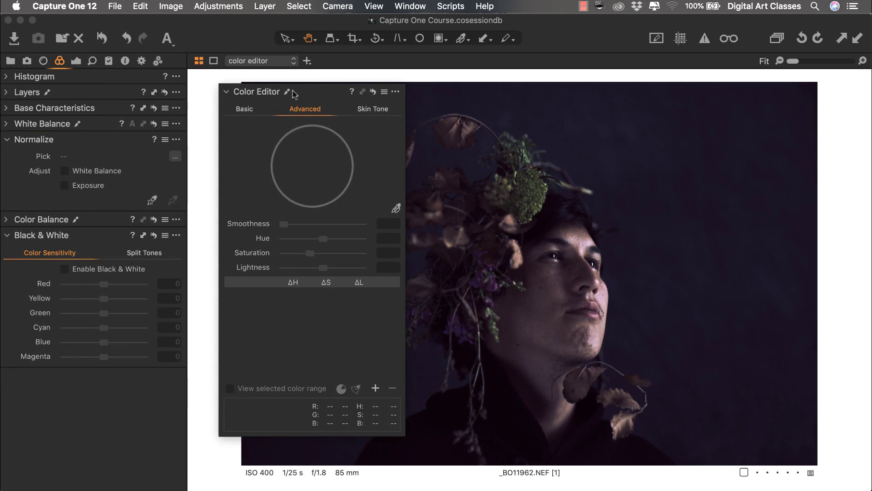
{"action": "left_click_drag", "start_coordinate": [317, 91], "coordinate": [304, 86]}
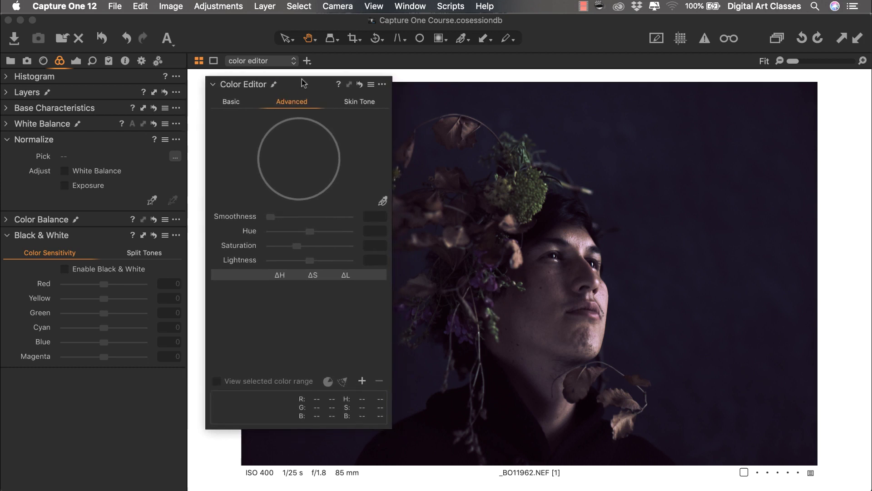
{"action": "left_click", "coordinate": [306, 86]}
{"action": "left_click", "coordinate": [305, 86]}
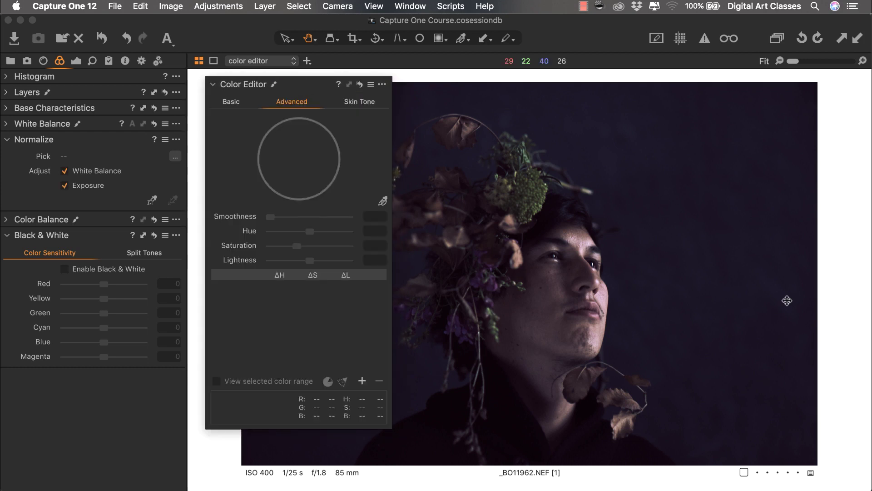
Hide the tool panels and place the floating Color Editor beside the portrait, enlarged to nearly the full viewer height.
{"action": "key", "text": "super+b"}
{"action": "key", "text": "super+b"}
{"action": "key", "text": "super+t"}
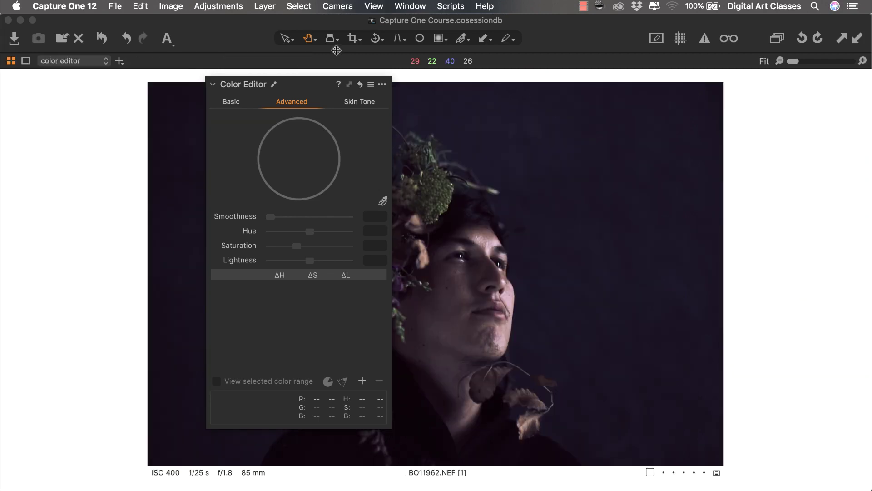
{"action": "left_click_drag", "start_coordinate": [316, 85], "coordinate": [126, 84]}
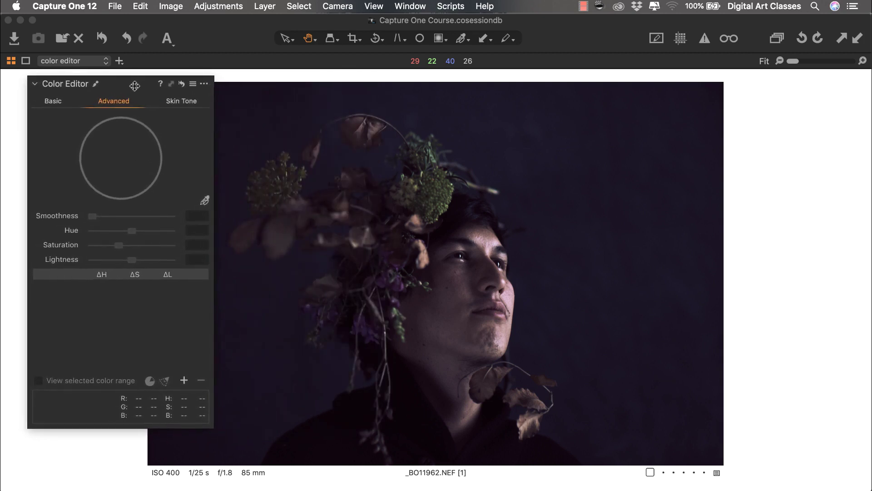
{"action": "left_click", "coordinate": [126, 84]}
{"action": "left_click", "coordinate": [122, 83]}
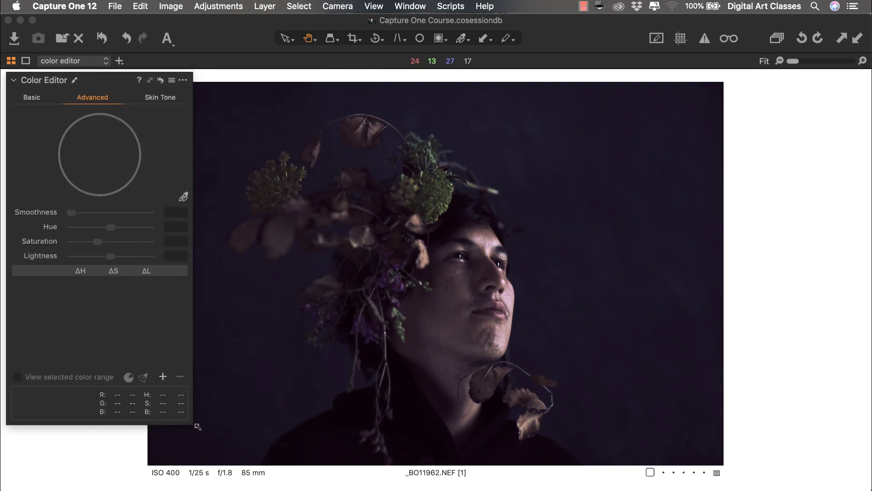
{"action": "left_click_drag", "start_coordinate": [197, 425], "coordinate": [263, 485]}
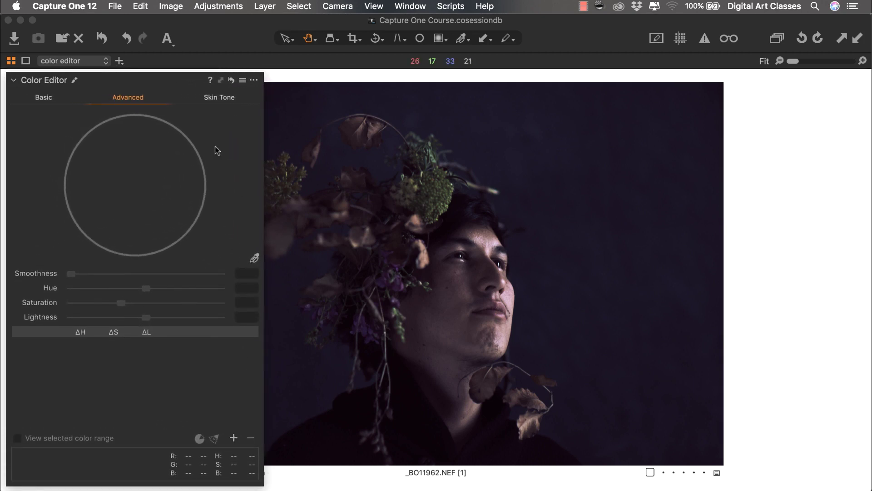
Look through the Basic, Advanced and Skin Tone modes of the Color Editor and examine the face's skin at 100%.
{"action": "left_click", "coordinate": [49, 100]}
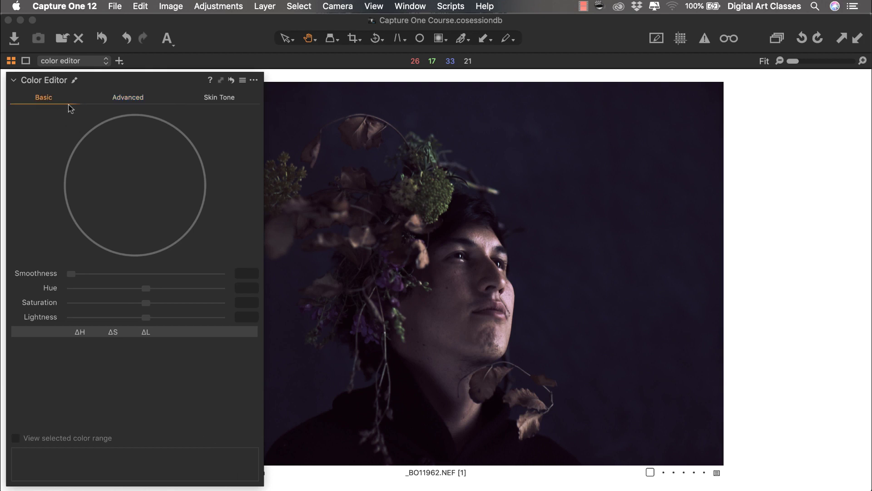
{"action": "left_click", "coordinate": [134, 99]}
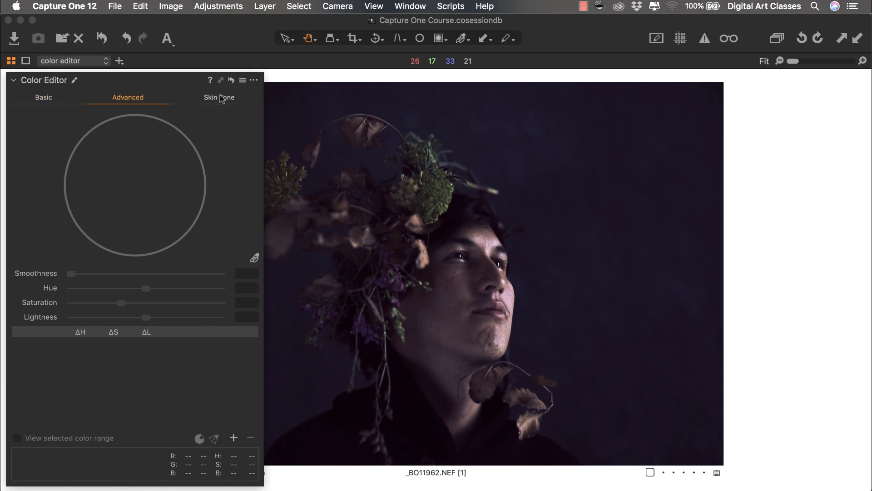
{"action": "left_click", "coordinate": [211, 106]}
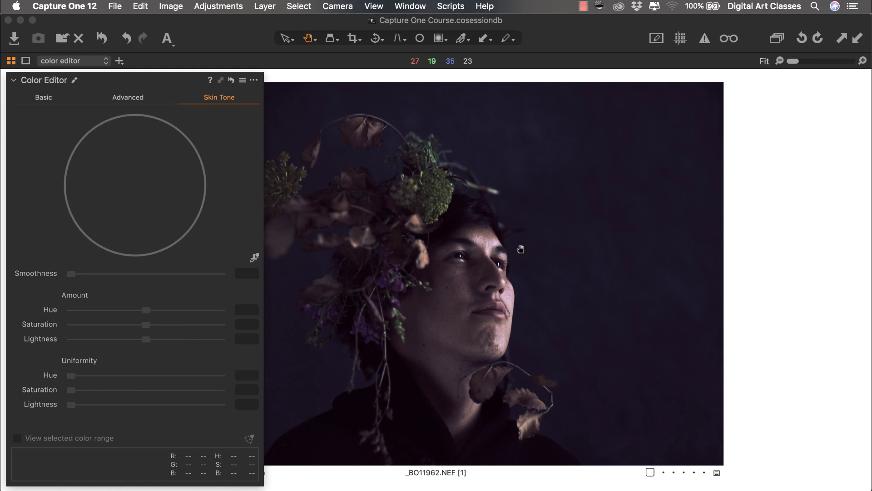
{"action": "left_click", "coordinate": [308, 41]}
{"action": "double_click", "coordinate": [463, 271]}
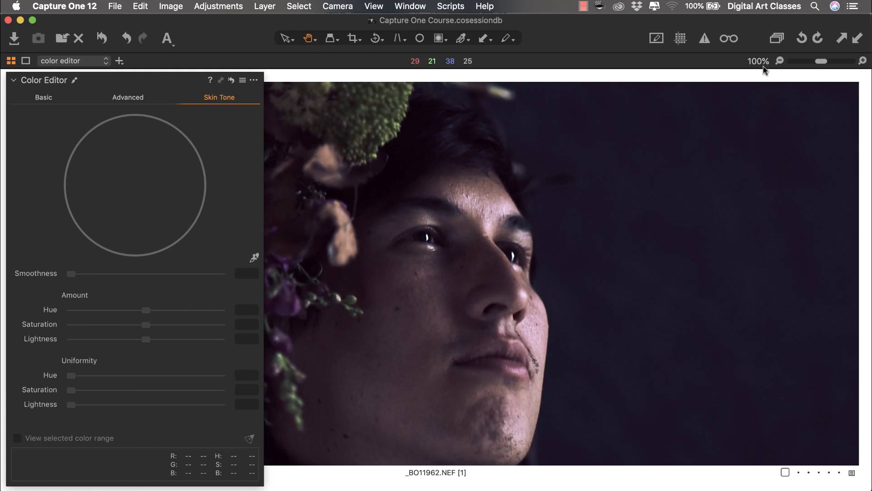
{"action": "left_click_drag", "start_coordinate": [420, 261], "coordinate": [563, 317]}
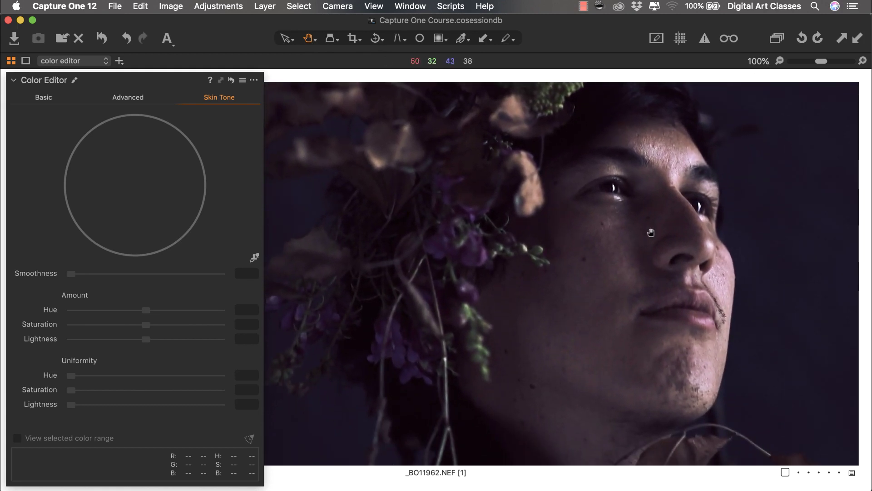
{"action": "left_click_drag", "start_coordinate": [604, 247], "coordinate": [529, 298]}
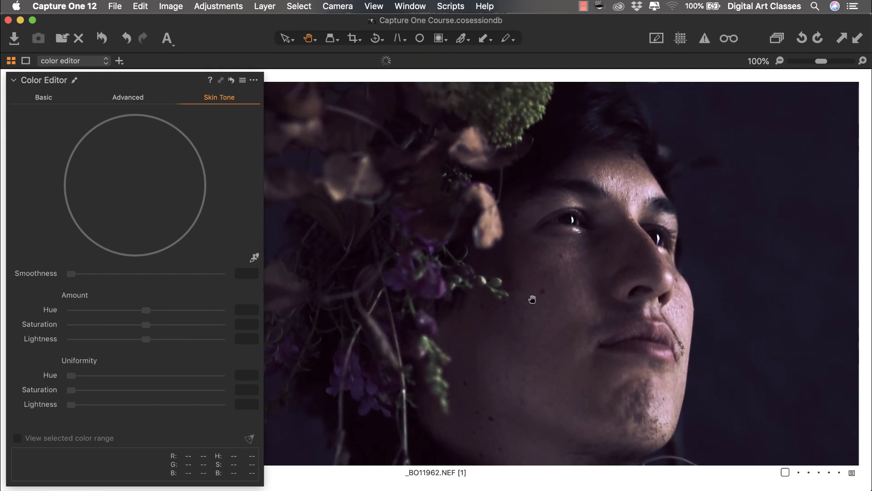
{"action": "key", "text": "super+0"}
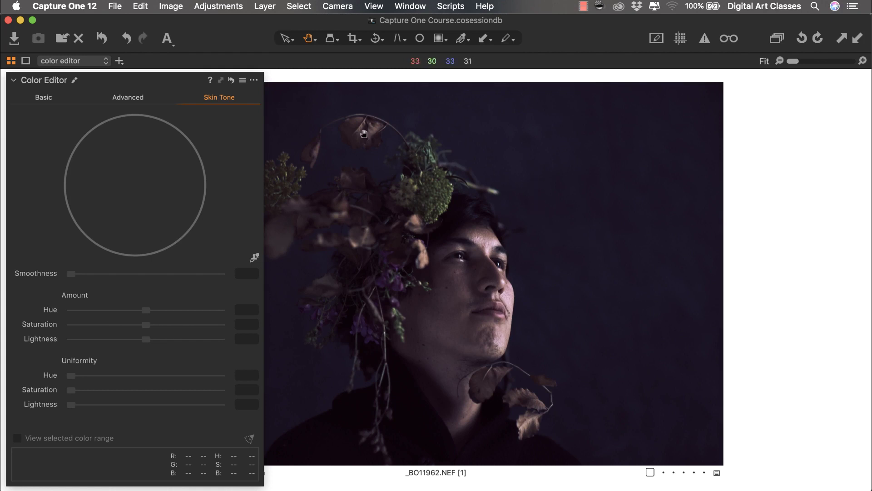
Sample the dark blue background above the man's head as a color range in the Advanced Color Editor.
{"action": "left_click", "coordinate": [132, 99]}
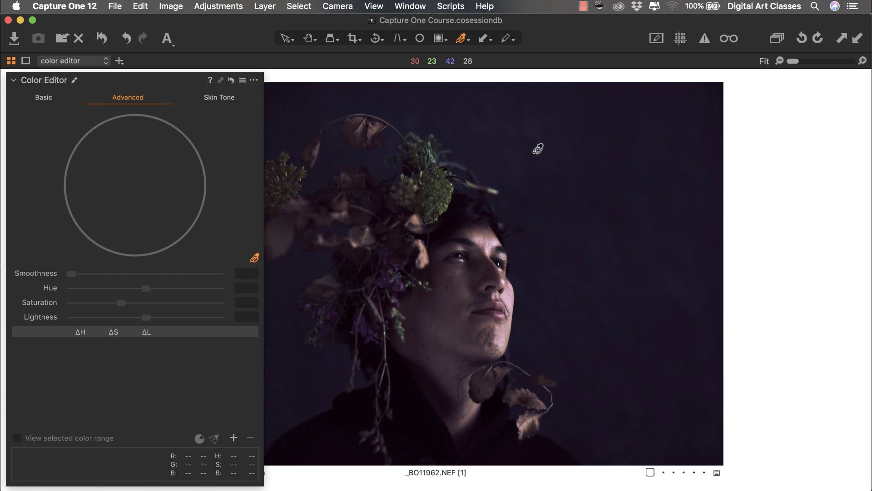
{"action": "left_click", "coordinate": [502, 163]}
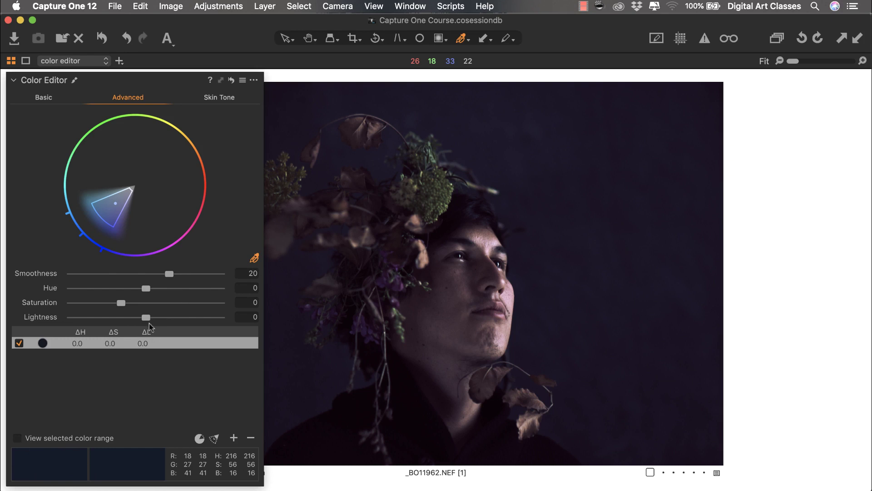
Try a Lightness of 82.9 and a slightly different Smoothness on the sampled blue, resetting both to their defaults.
{"action": "left_click_drag", "start_coordinate": [146, 316], "coordinate": [207, 317]}
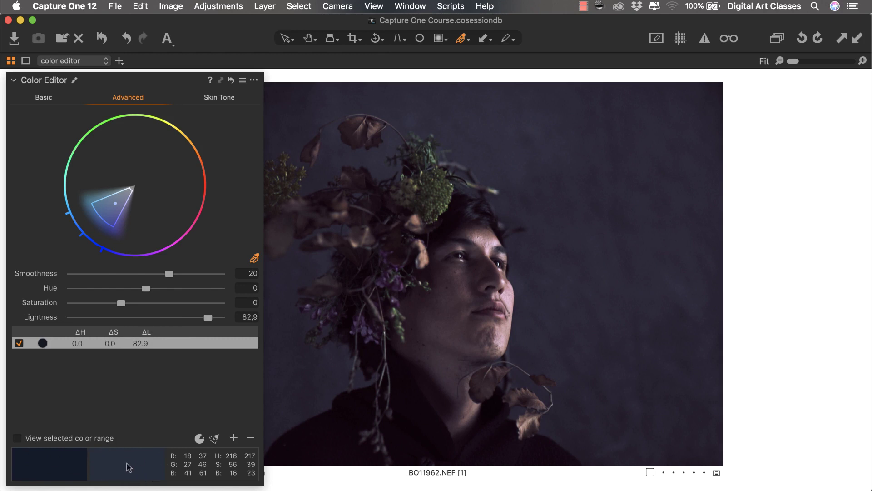
{"action": "double_click", "coordinate": [208, 318]}
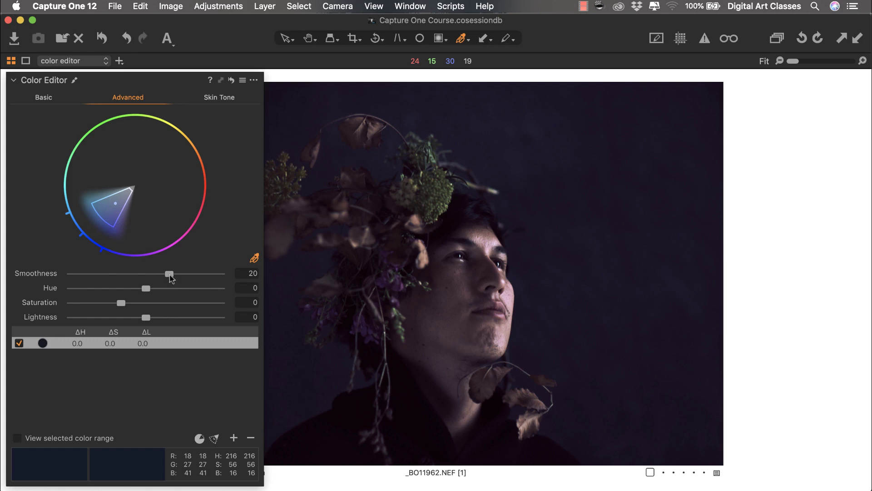
{"action": "mouse_move", "coordinate": [169, 275]}
{"action": "left_mouse_down"}
{"action": "mouse_move", "coordinate": [69, 276]}
{"action": "mouse_move", "coordinate": [181, 276]}
{"action": "mouse_move", "coordinate": [172, 275]}
{"action": "left_mouse_up"}
{"action": "double_click", "coordinate": [172, 276]}
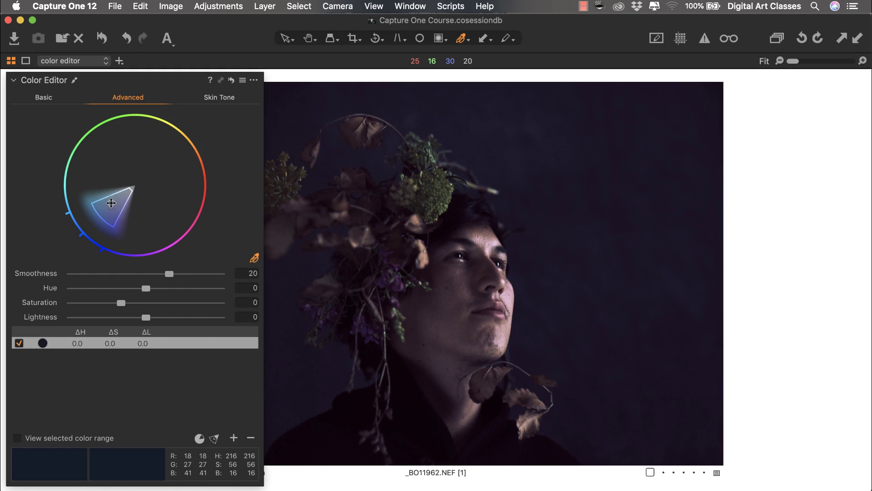
Extend the blue range across all saturation levels and display only the selected color range in the photo.
{"action": "left_click", "coordinate": [216, 438]}
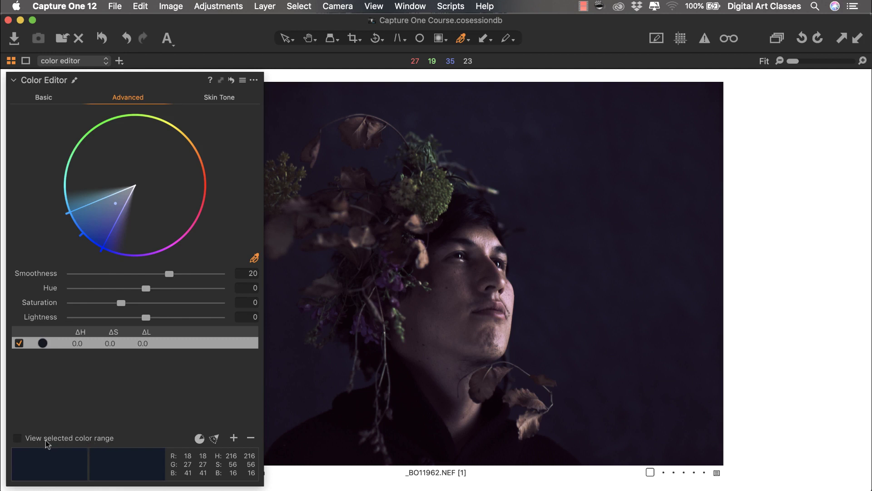
{"action": "left_click", "coordinate": [18, 438]}
{"action": "left_click", "coordinate": [17, 437]}
Examine at 100% which parts of the face, flowers and backdrop fall inside the selected blue range.
{"action": "key", "text": "super+plus"}
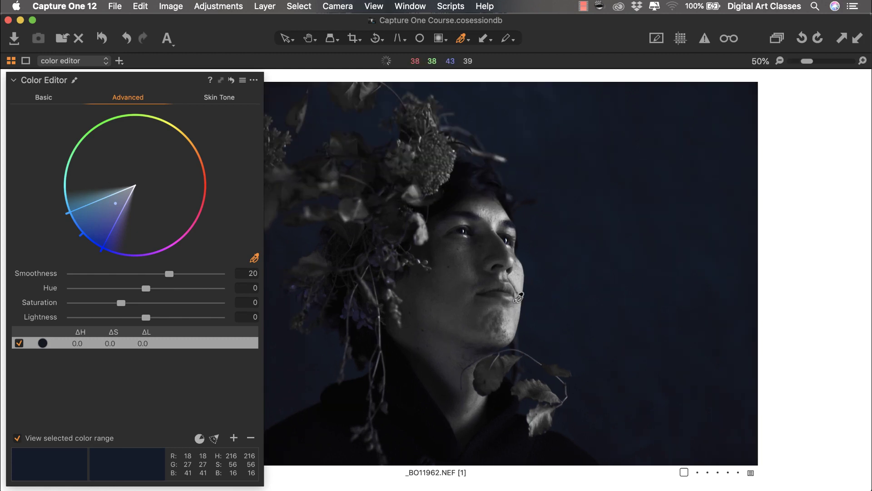
{"action": "left_click", "coordinate": [309, 38]}
{"action": "key", "text": "super+plus"}
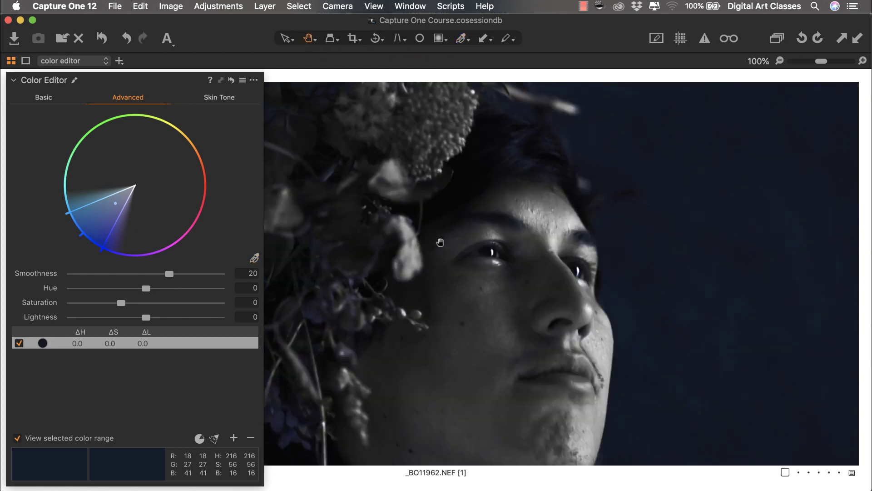
{"action": "left_click_drag", "start_coordinate": [397, 371], "coordinate": [529, 271]}
{"action": "left_click_drag", "start_coordinate": [449, 345], "coordinate": [466, 318]}
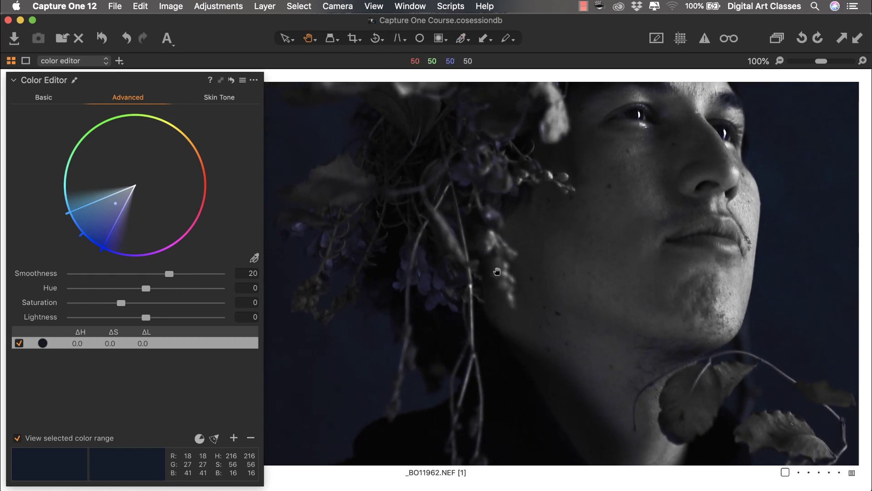
{"action": "left_click_drag", "start_coordinate": [497, 272], "coordinate": [522, 302]}
{"action": "key", "text": "super+0"}
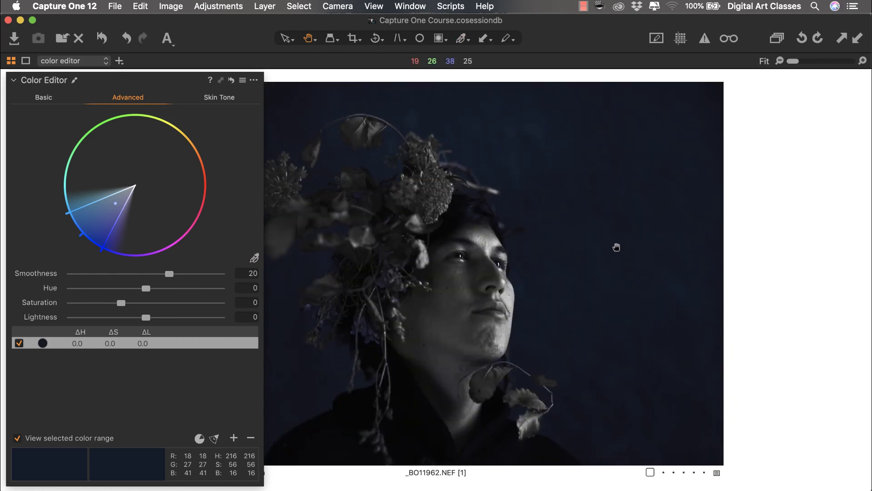
Narrow the purple side of the blue range to exclude more of the purple flowers, checking them at 100%.
{"action": "left_click", "coordinate": [433, 320]}
{"action": "left_click_drag", "start_coordinate": [456, 307], "coordinate": [508, 318]}
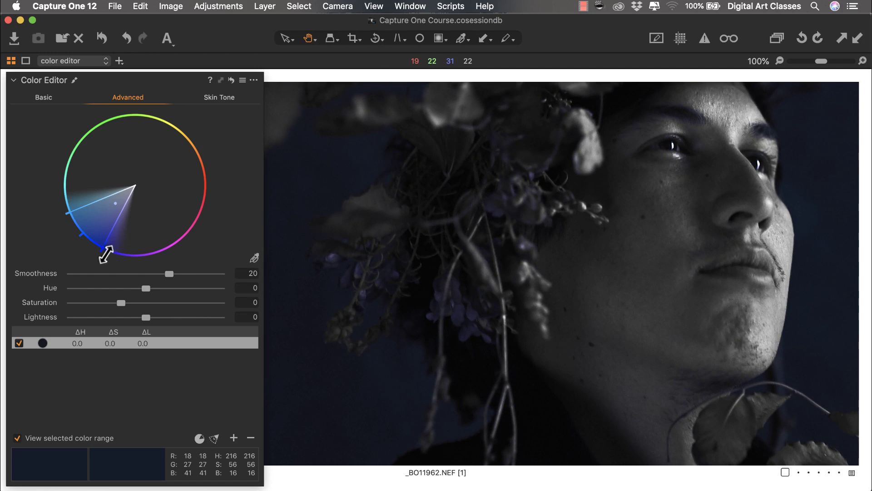
{"action": "left_click_drag", "start_coordinate": [107, 259], "coordinate": [90, 249]}
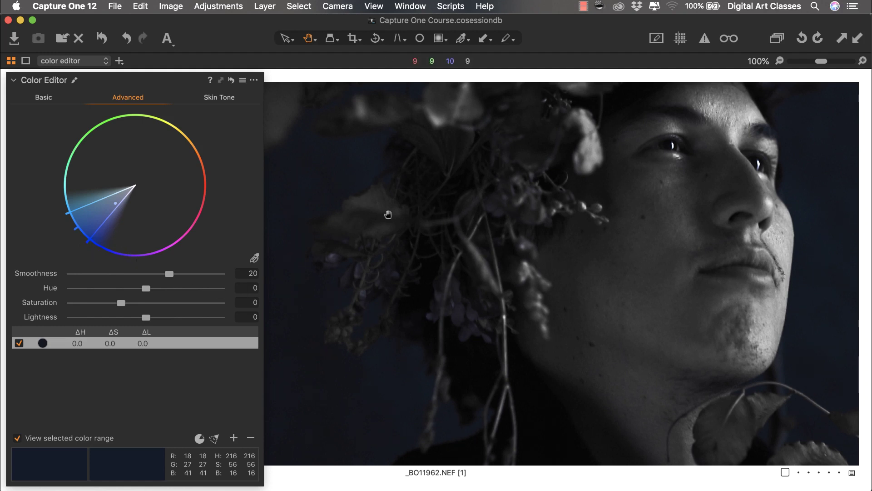
{"action": "left_click_drag", "start_coordinate": [508, 278], "coordinate": [496, 291]}
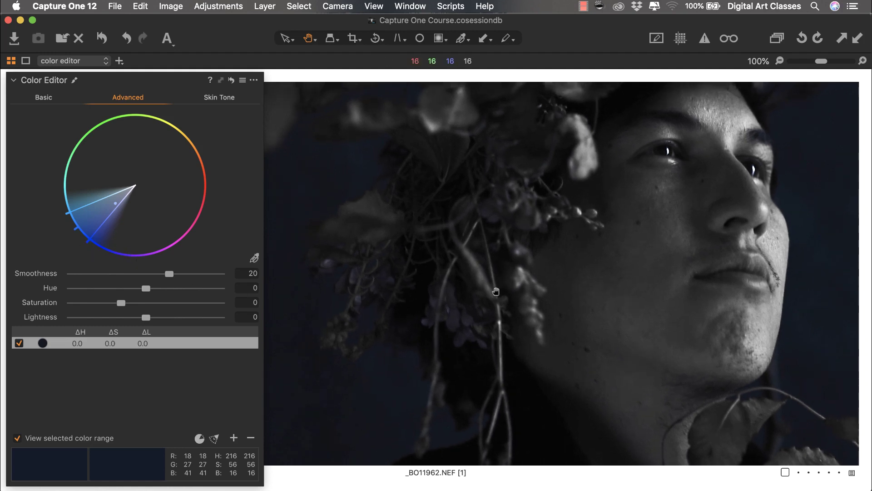
{"action": "double_click", "coordinate": [378, 344]}
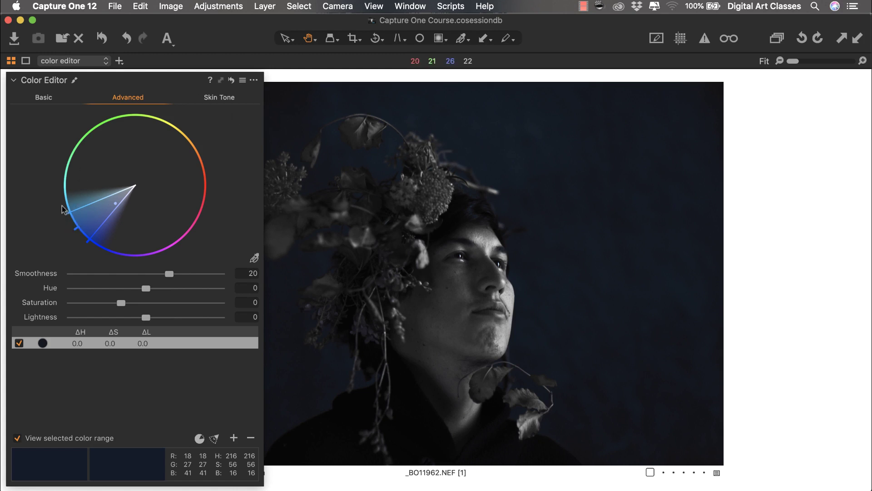
Try stretching the range's cyan edge through green to yellow, and bring it back to slightly wider into cyan than before.
{"action": "left_click_drag", "start_coordinate": [69, 212], "coordinate": [180, 149]}
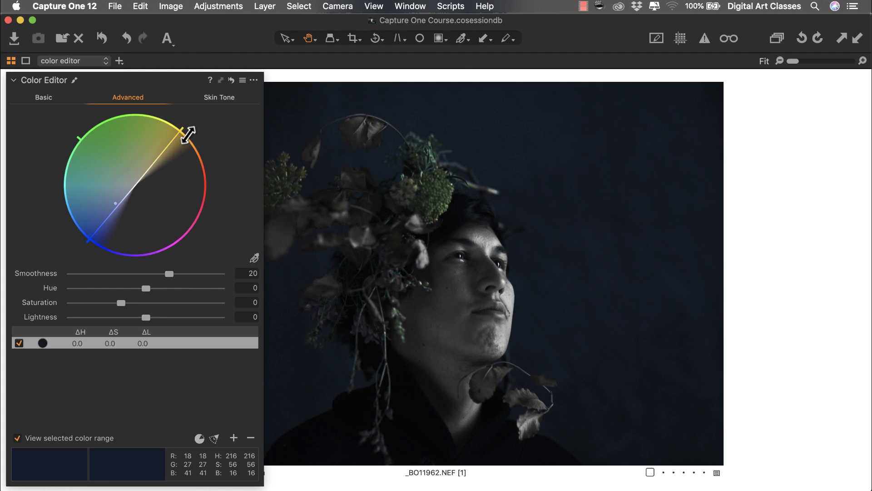
{"action": "left_click_drag", "start_coordinate": [187, 131], "coordinate": [64, 205]}
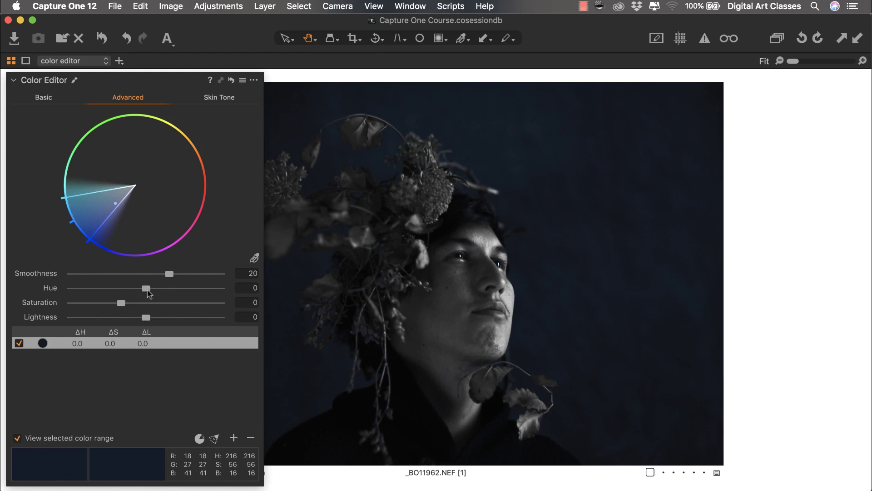
Try shifting the blue range's hue to 27.1 and then strongly the opposite way, and reset the hue.
{"action": "left_click_drag", "start_coordinate": [147, 290], "coordinate": [217, 295]}
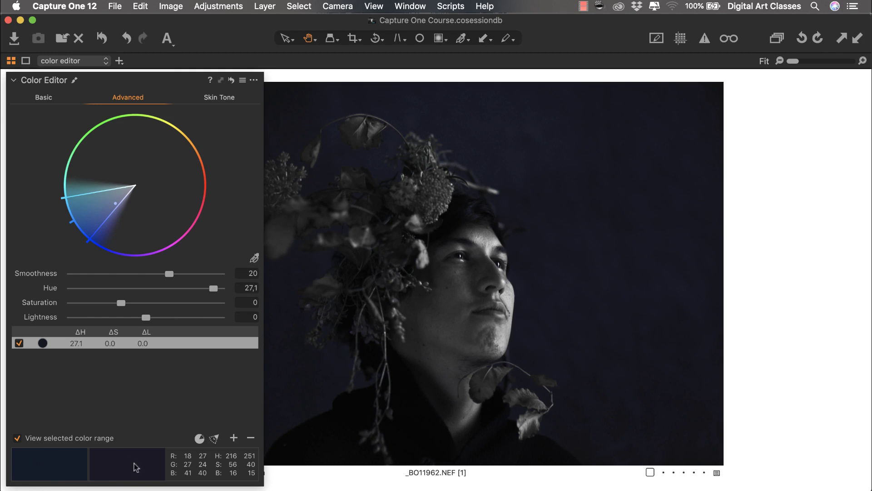
{"action": "left_click_drag", "start_coordinate": [213, 290], "coordinate": [85, 289]}
{"action": "double_click", "coordinate": [184, 289]}
{"action": "double_click", "coordinate": [84, 289]}
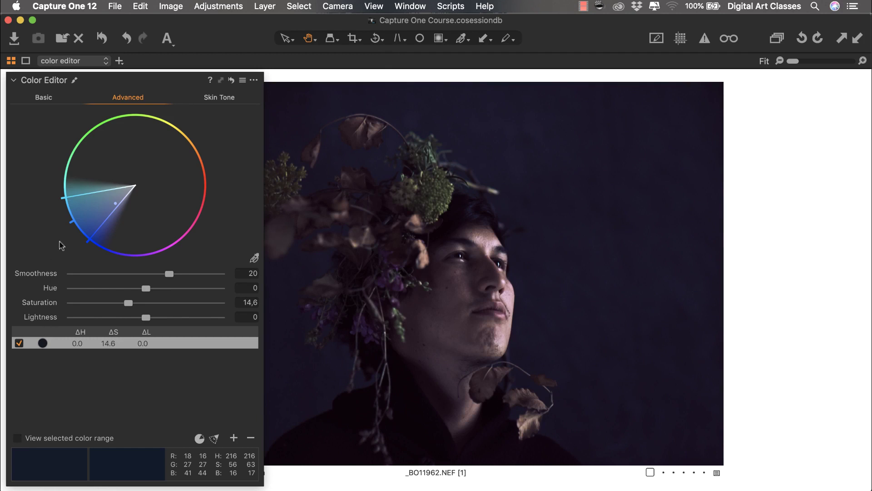
Set the blue range's saturation to 12.2 and compare the photo with and without the Color Editor adjustment.
{"action": "mouse_move", "coordinate": [130, 303]}
{"action": "left_mouse_down"}
{"action": "mouse_move", "coordinate": [168, 307]}
{"action": "mouse_move", "coordinate": [126, 303]}
{"action": "left_mouse_up"}
{"action": "left_click", "coordinate": [231, 80]}
{"action": "left_click", "coordinate": [232, 80]}
{"action": "key", "text": "v"}
Sample the dark blue area beside the hair as a second range, set its saturation to 12.2, and compare it with the reset value.
{"action": "left_click", "coordinate": [255, 260]}
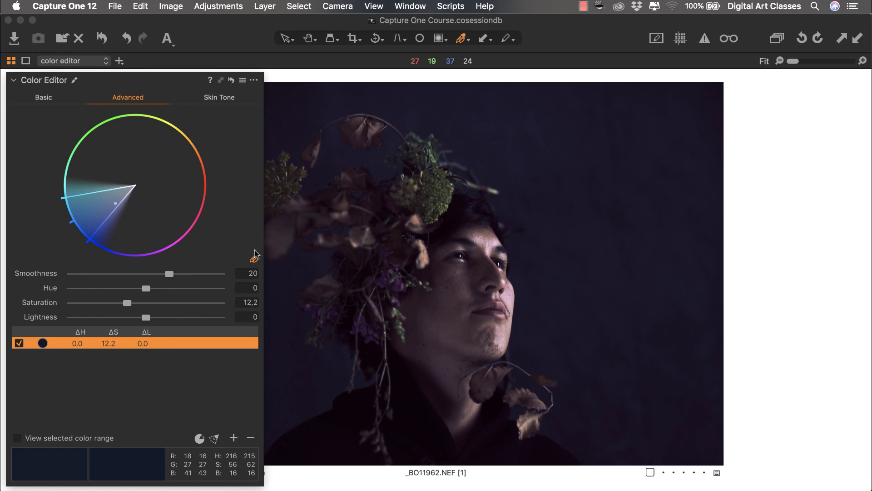
{"action": "left_click", "coordinate": [467, 193]}
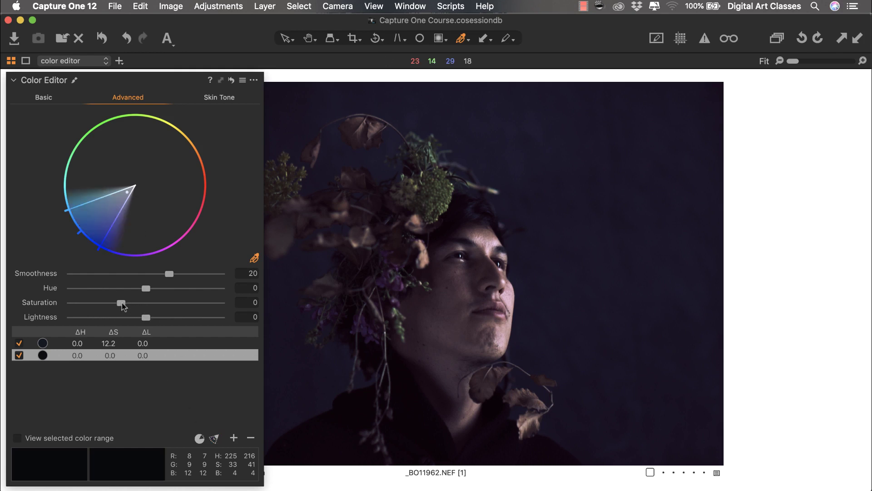
{"action": "left_click_drag", "start_coordinate": [121, 303], "coordinate": [127, 305]}
{"action": "double_click", "coordinate": [41, 304]}
{"action": "key", "text": "super+z"}
{"action": "double_click", "coordinate": [42, 304]}
{"action": "key", "text": "super+z"}
{"action": "double_click", "coordinate": [43, 304]}
{"action": "key", "text": "super+z"}
Sample the green flower head above the forehead at 100% as a new color range.
{"action": "left_click", "coordinate": [308, 38]}
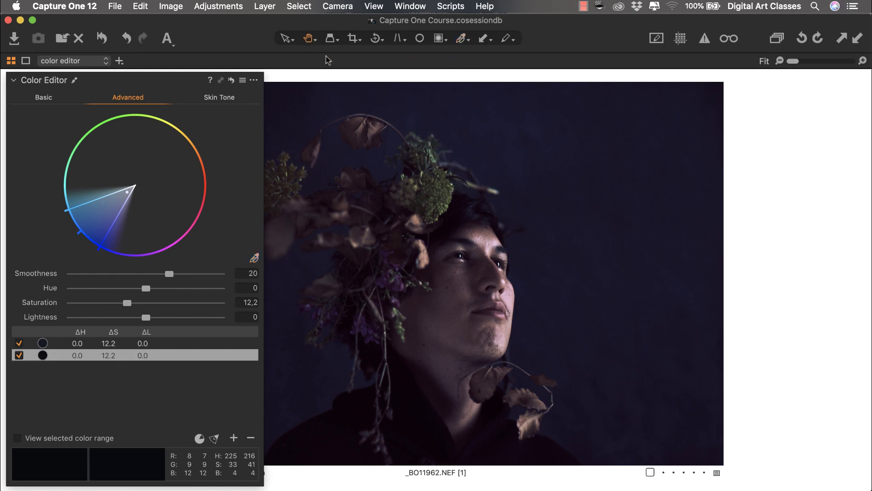
{"action": "left_click", "coordinate": [485, 193]}
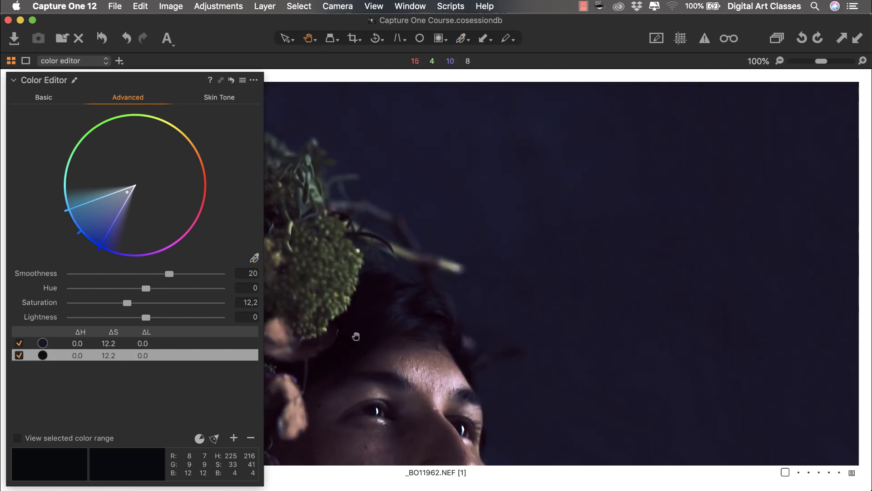
{"action": "left_click_drag", "start_coordinate": [410, 288], "coordinate": [508, 273]}
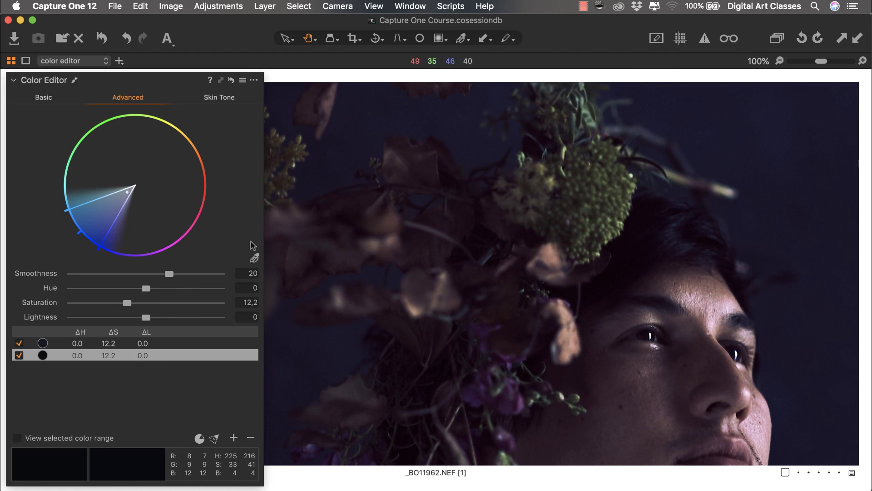
{"action": "left_click", "coordinate": [254, 260]}
{"action": "left_click", "coordinate": [613, 213]}
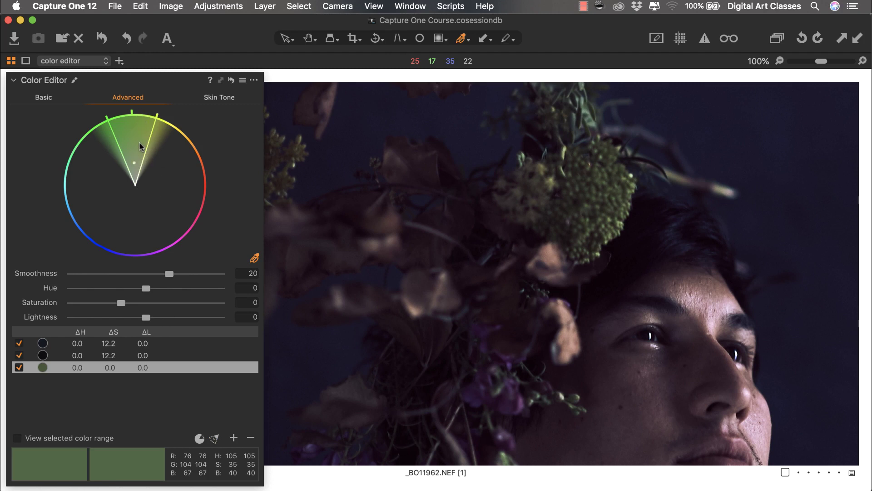
Display only the green range in the full photo and widen its edge further into yellow.
{"action": "left_click", "coordinate": [307, 39]}
{"action": "double_click", "coordinate": [397, 227]}
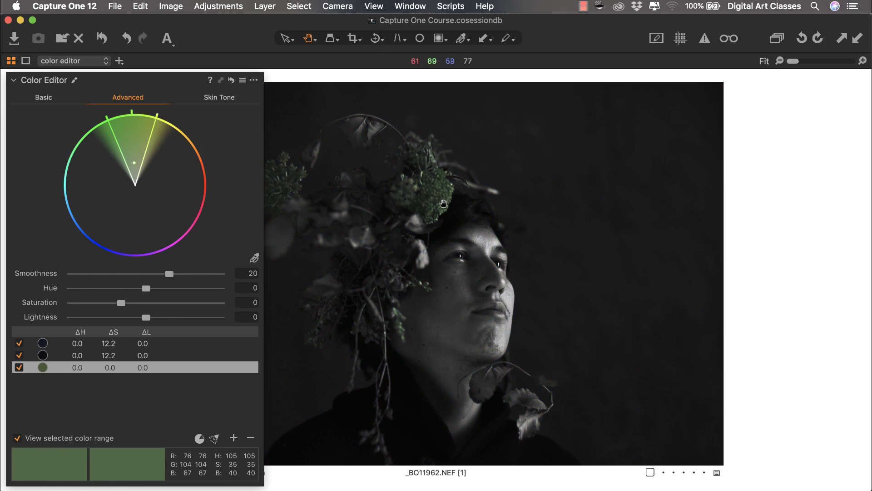
{"action": "left_click_drag", "start_coordinate": [160, 117], "coordinate": [175, 127]}
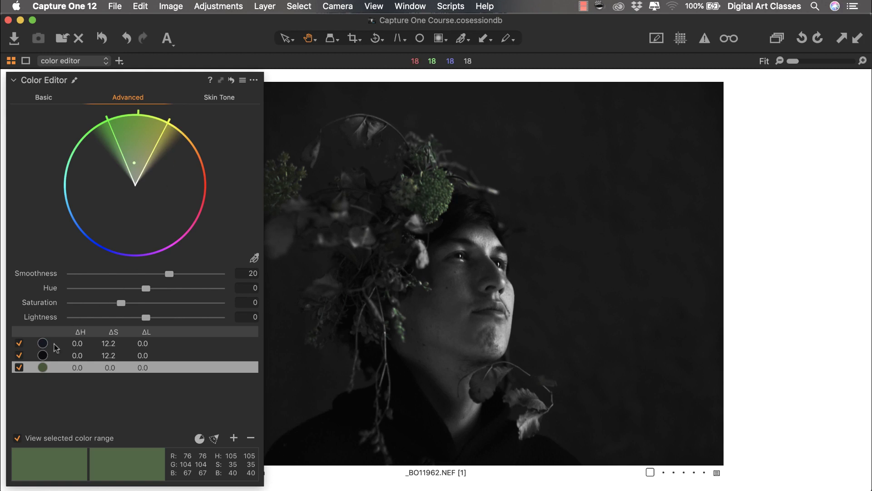
Set the green range's lightness to 18.7 and saturation to 57.3, comparing each change with the range switched off.
{"action": "left_click", "coordinate": [97, 368]}
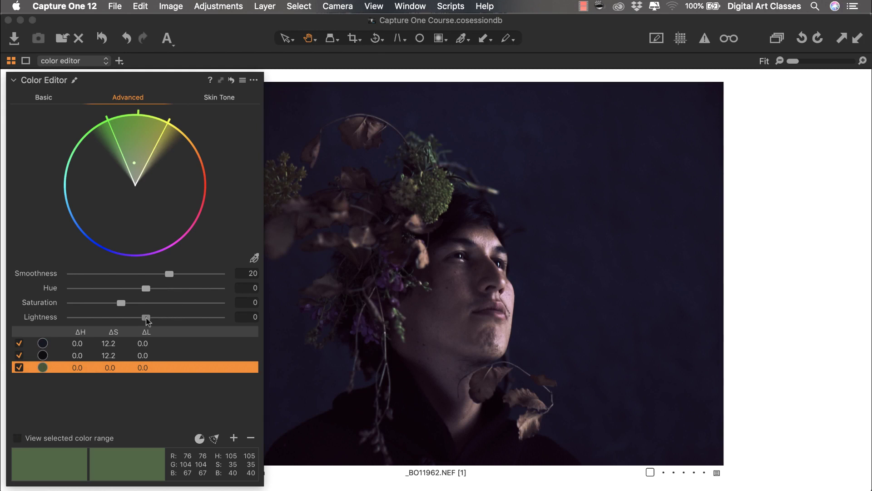
{"action": "left_click_drag", "start_coordinate": [145, 317], "coordinate": [161, 323]}
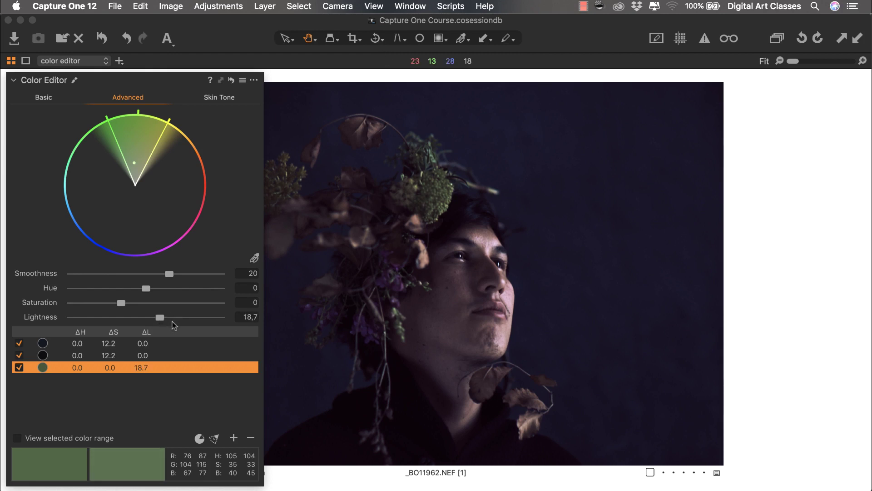
{"action": "left_click", "coordinate": [18, 368]}
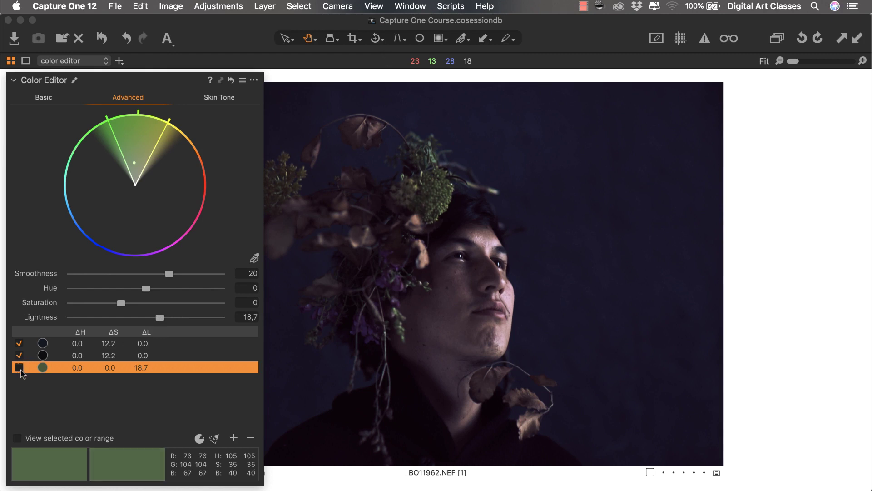
{"action": "left_click", "coordinate": [19, 369]}
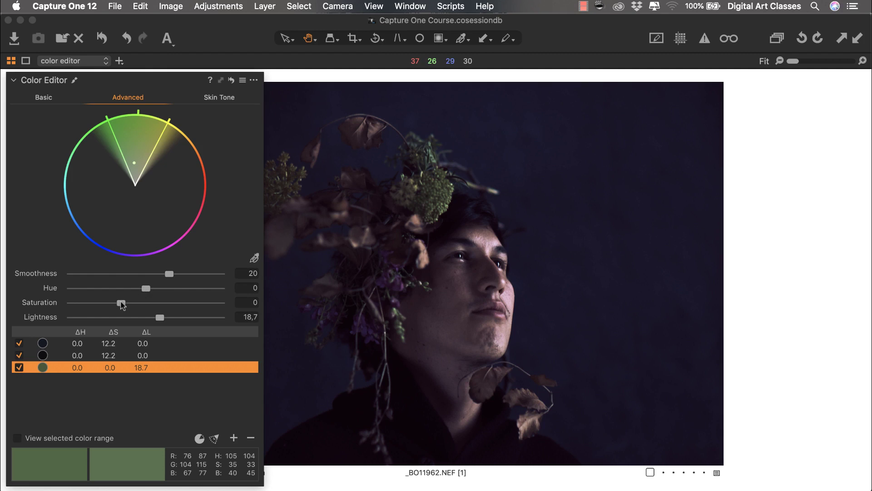
{"action": "left_click_drag", "start_coordinate": [121, 302], "coordinate": [149, 306]}
{"action": "left_click", "coordinate": [19, 368]}
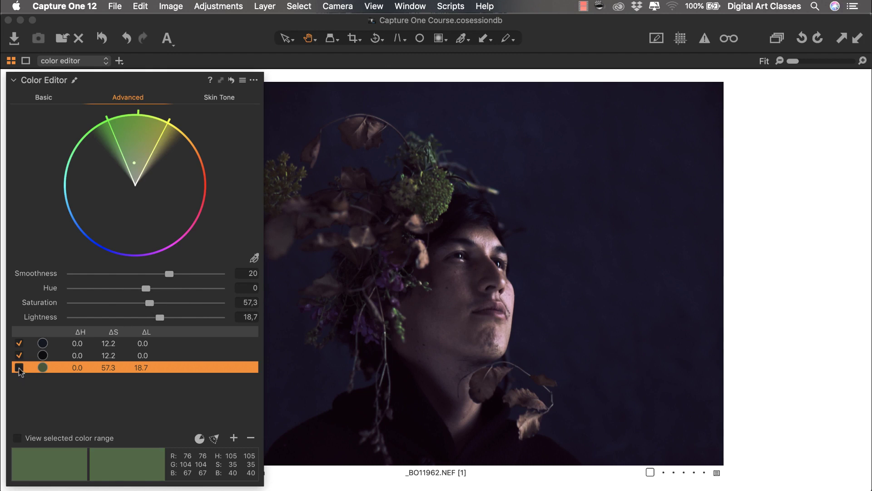
{"action": "left_click", "coordinate": [19, 368]}
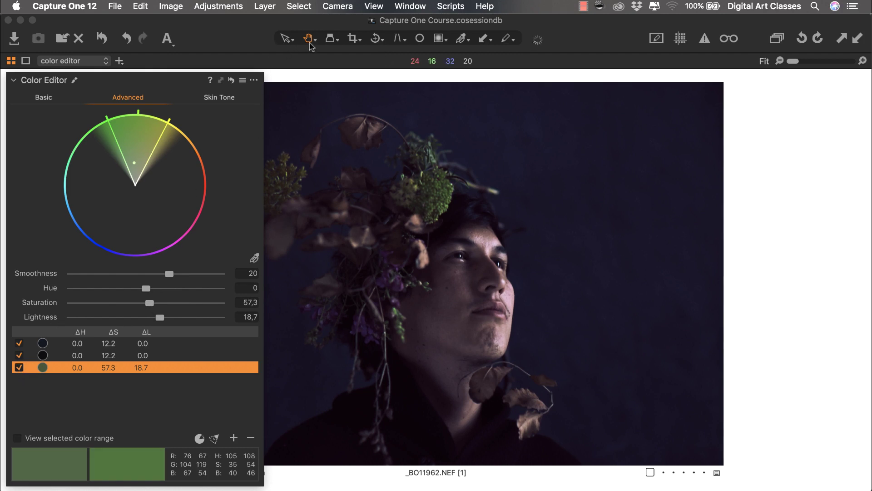
Shrink the floating Color Editor to uncover the flowers and compare the photo with the green range off and on.
{"action": "left_click_drag", "start_coordinate": [185, 85], "coordinate": [124, 91]}
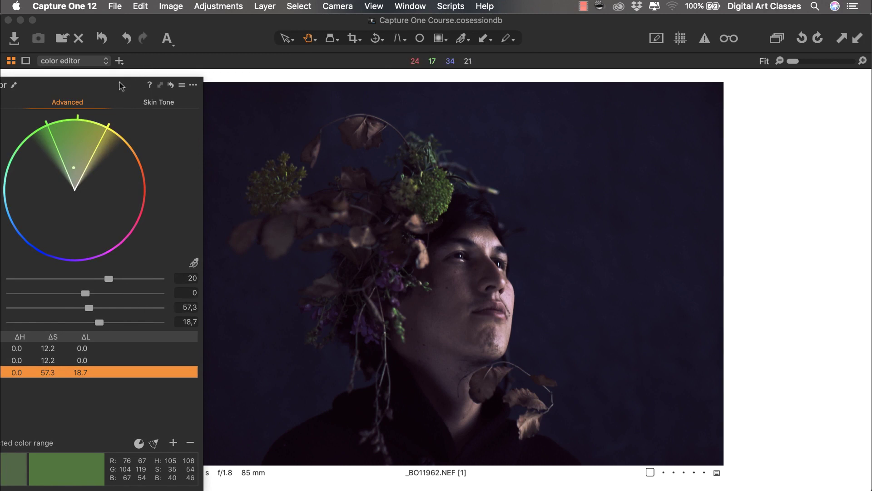
{"action": "left_click_drag", "start_coordinate": [123, 85], "coordinate": [210, 79]}
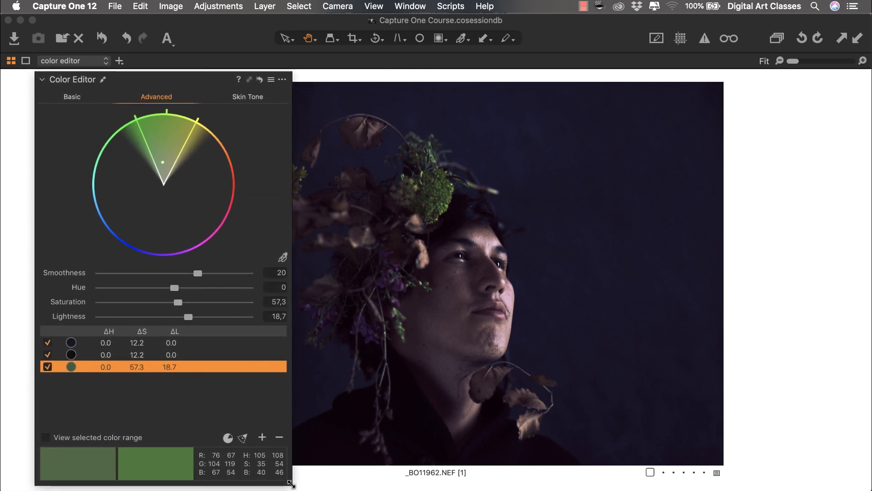
{"action": "left_click_drag", "start_coordinate": [291, 483], "coordinate": [162, 358]}
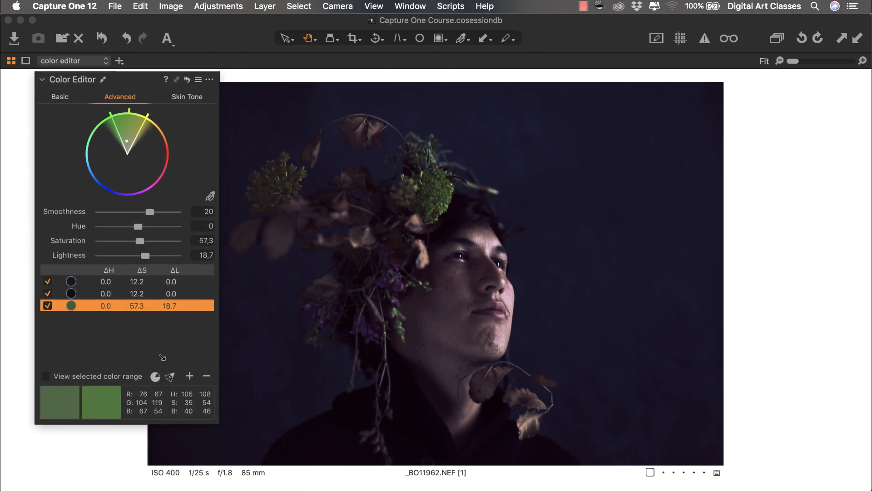
{"action": "left_click", "coordinate": [47, 305]}
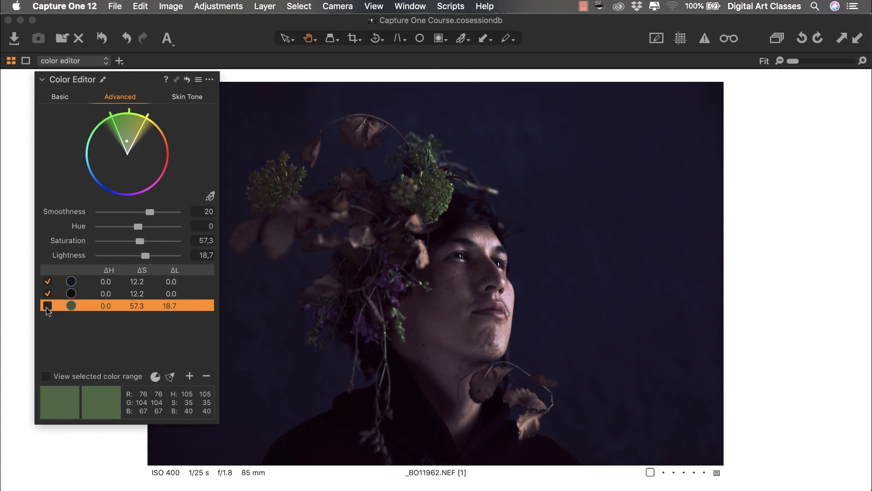
{"action": "left_click", "coordinate": [47, 306]}
Compare the photo with and without all Color Editor adjustments, temporarily collapsing the tool to uncover the image.
{"action": "left_click", "coordinate": [187, 80]}
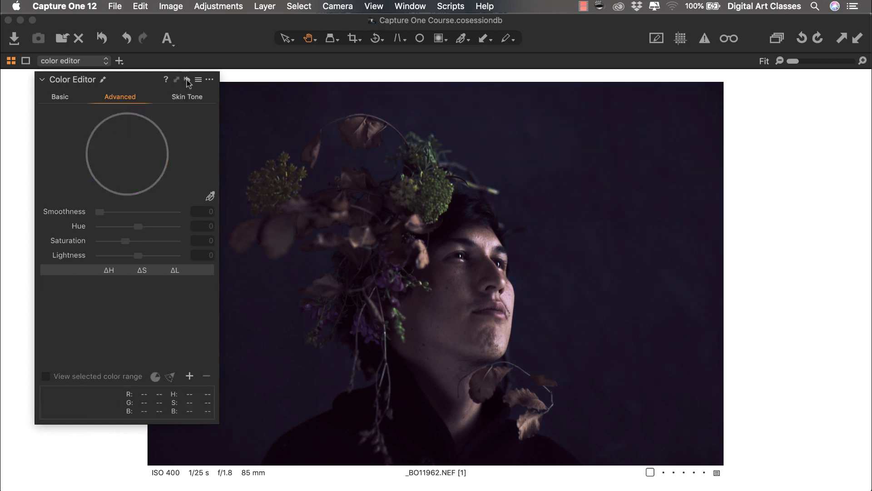
{"action": "left_click_drag", "start_coordinate": [187, 80], "coordinate": [130, 85]}
{"action": "left_click", "coordinate": [129, 85]}
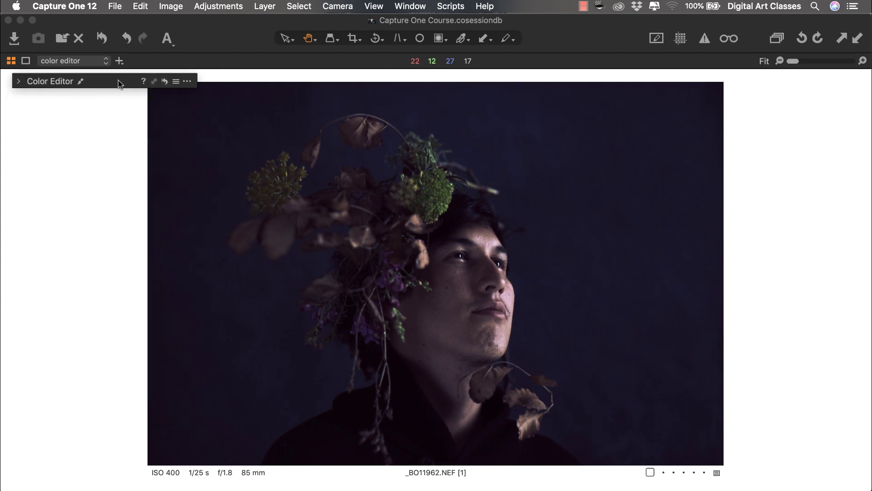
{"action": "left_click", "coordinate": [118, 81]}
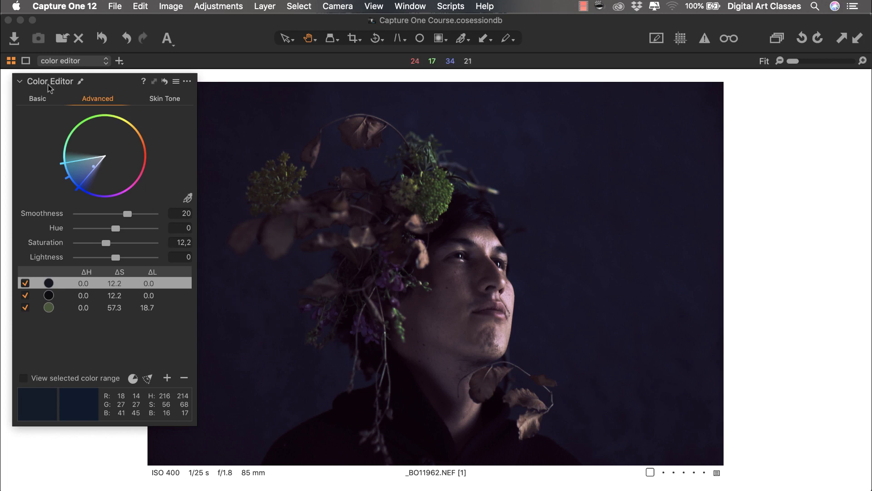
Add a full-spectrum color range, review the hue areas of the blue, dark blue and green ranges, and select the new range.
{"action": "left_click", "coordinate": [167, 378]}
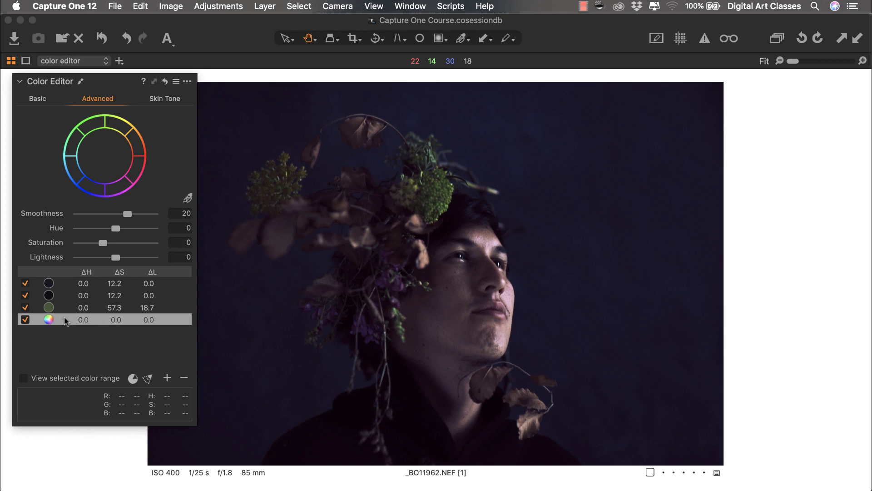
{"action": "left_click", "coordinate": [58, 289]}
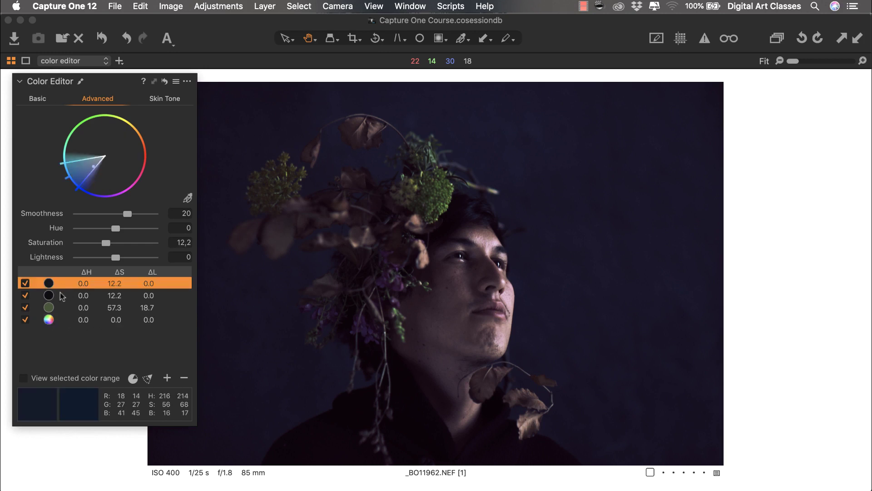
{"action": "left_click", "coordinate": [63, 296]}
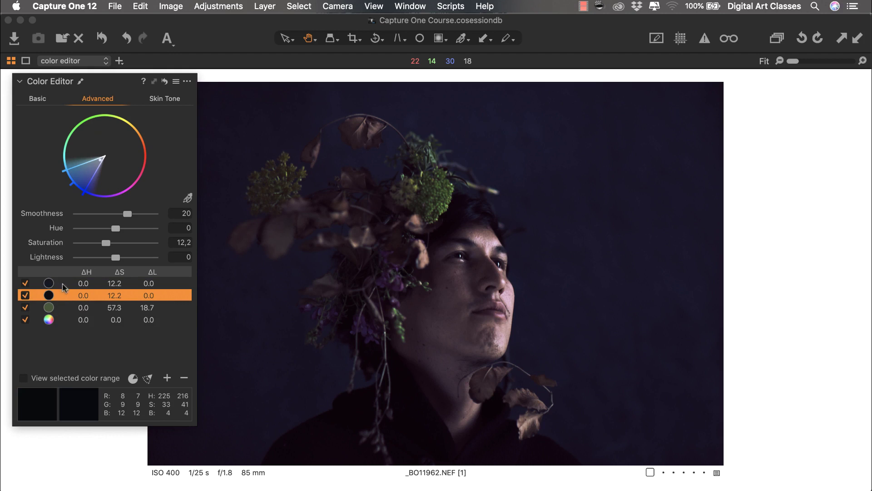
{"action": "left_click", "coordinate": [62, 283]}
{"action": "left_click", "coordinate": [64, 296]}
{"action": "left_click", "coordinate": [64, 308]}
{"action": "left_click", "coordinate": [65, 323]}
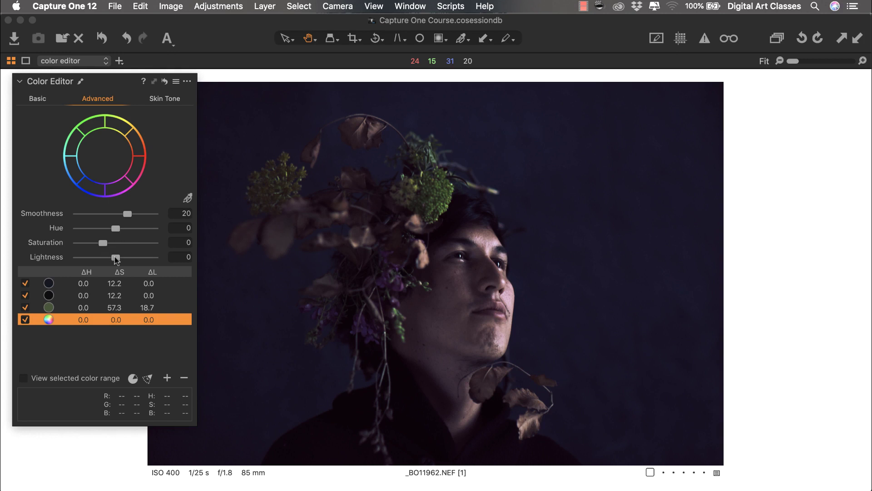
Try the full-spectrum range's lightness at -41.3, reset it, and lower the range's saturation to -30.3.
{"action": "left_click_drag", "start_coordinate": [116, 257], "coordinate": [96, 260]}
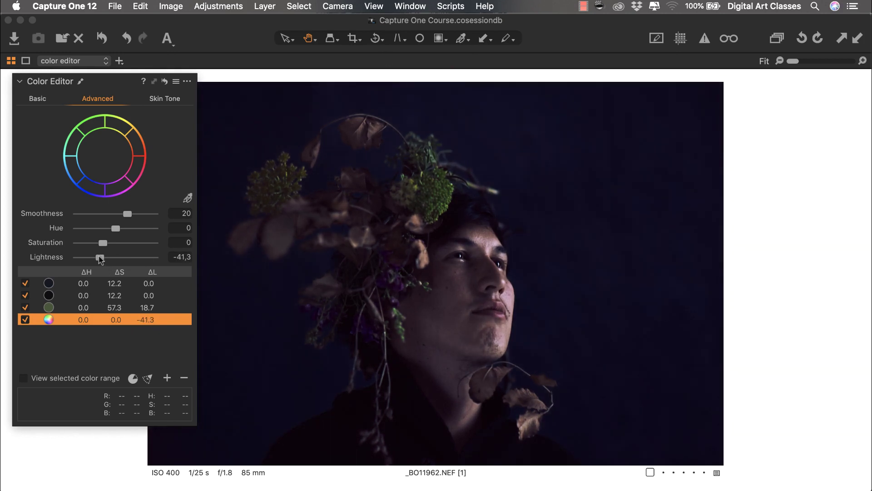
{"action": "double_click", "coordinate": [100, 258]}
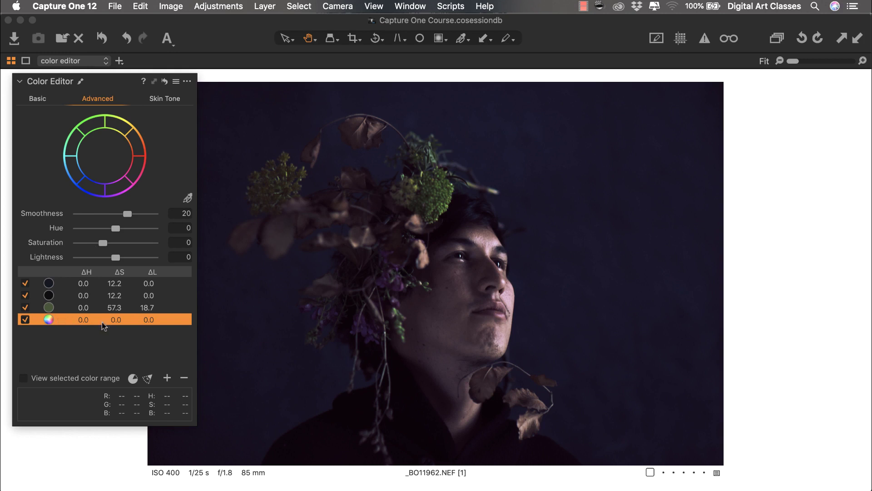
{"action": "left_click_drag", "start_coordinate": [101, 243], "coordinate": [94, 244]}
{"action": "left_click", "coordinate": [173, 241]}
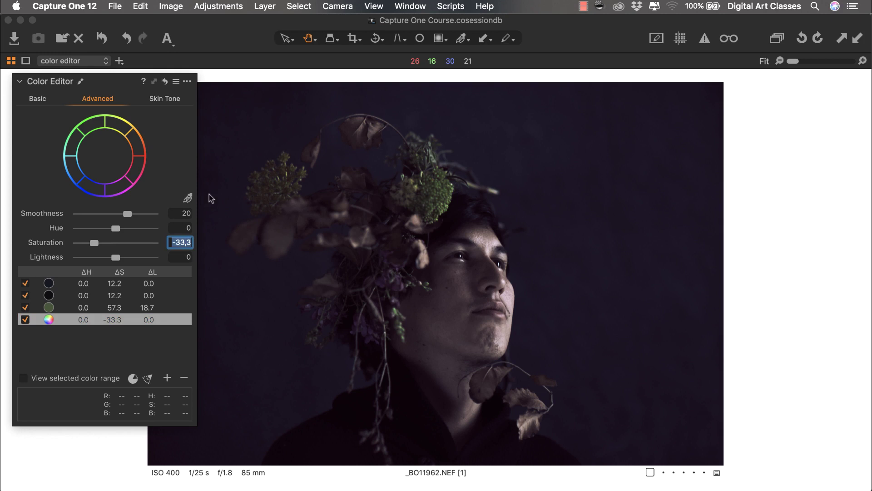
{"action": "key", "text": "Up"}
{"action": "key", "text": "Up"}
{"action": "key", "text": "Down"}
{"action": "key", "text": "Down"}
Collapse the Color Editor and compare the whole photo with and without its adjustments.
{"action": "left_click_drag", "start_coordinate": [123, 80], "coordinate": [125, 85]}
{"action": "left_click", "coordinate": [126, 88]}
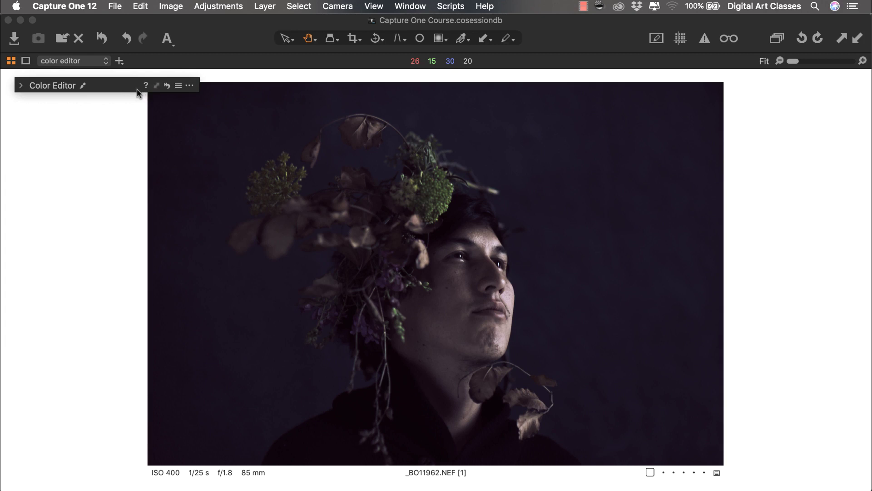
{"action": "left_click", "coordinate": [167, 86]}
Show the hidden tools and dock the floating Color Editor below Layers.
{"action": "left_click_drag", "start_coordinate": [130, 85], "coordinate": [169, 100]}
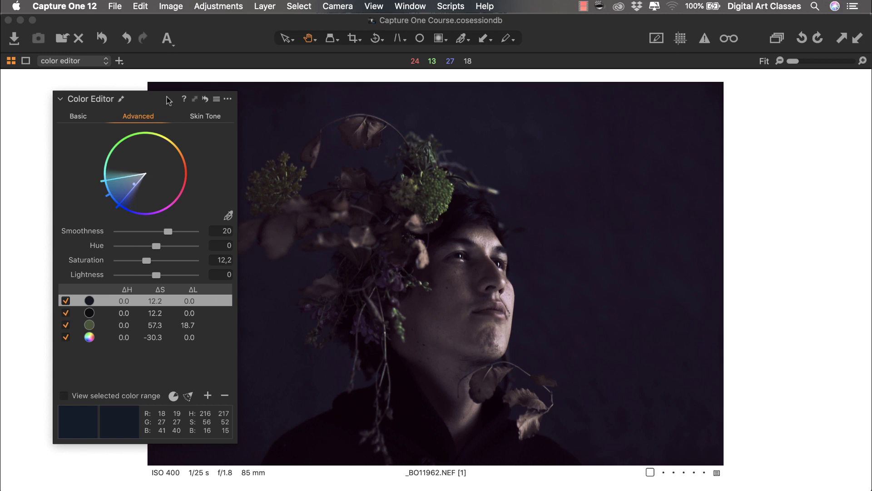
{"action": "key", "text": "super+alt+t"}
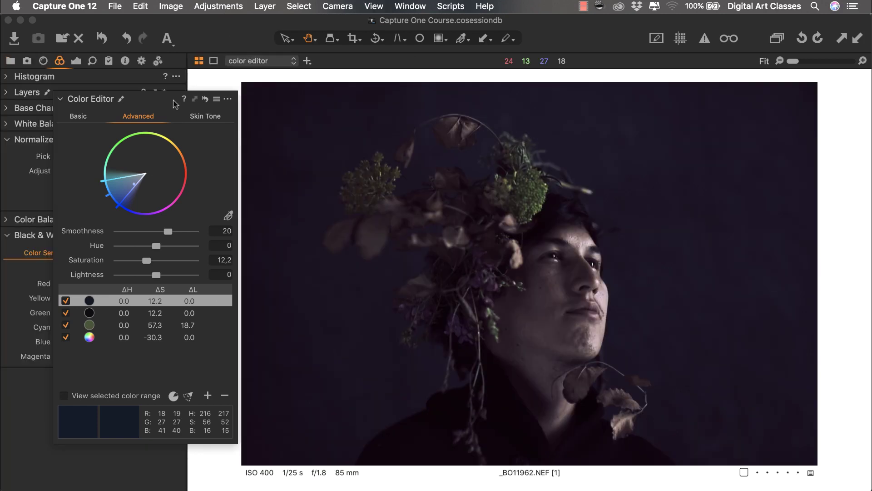
{"action": "left_click_drag", "start_coordinate": [166, 100], "coordinate": [131, 114]}
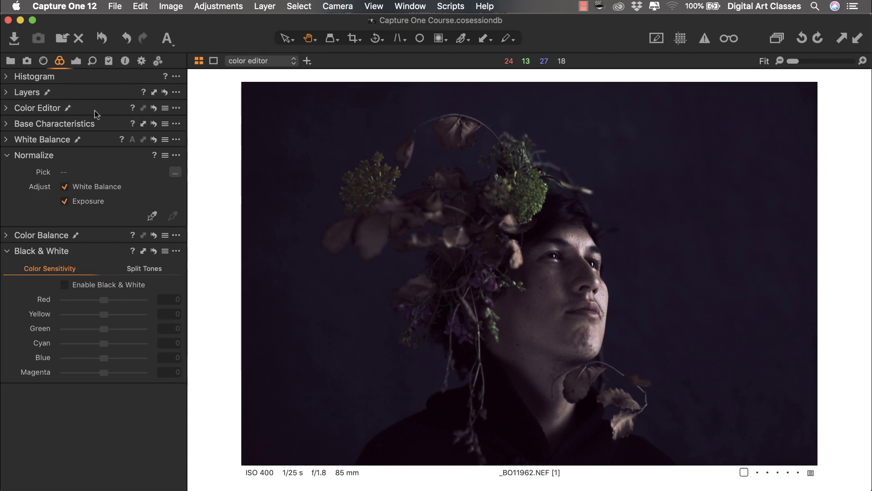
Switch off the color editor, color balance and curves layers to view the photo without the layered adjustments.
{"action": "left_click", "coordinate": [67, 92]}
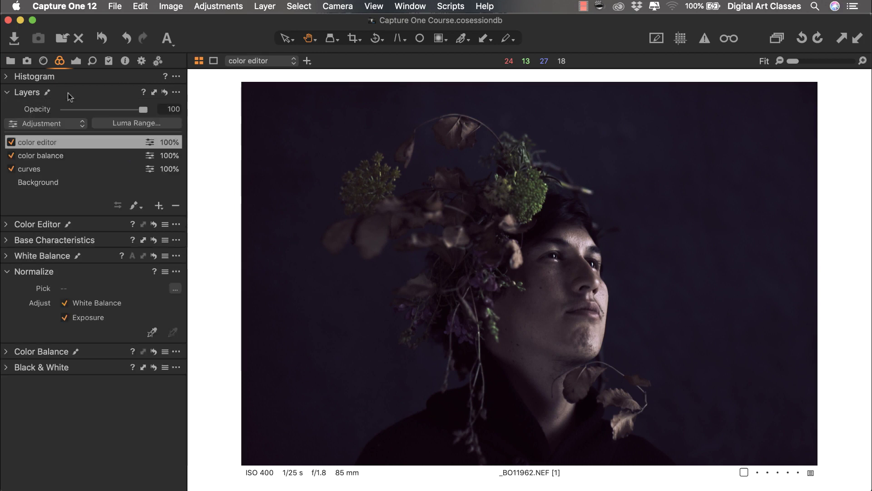
{"action": "left_click", "coordinate": [11, 142]}
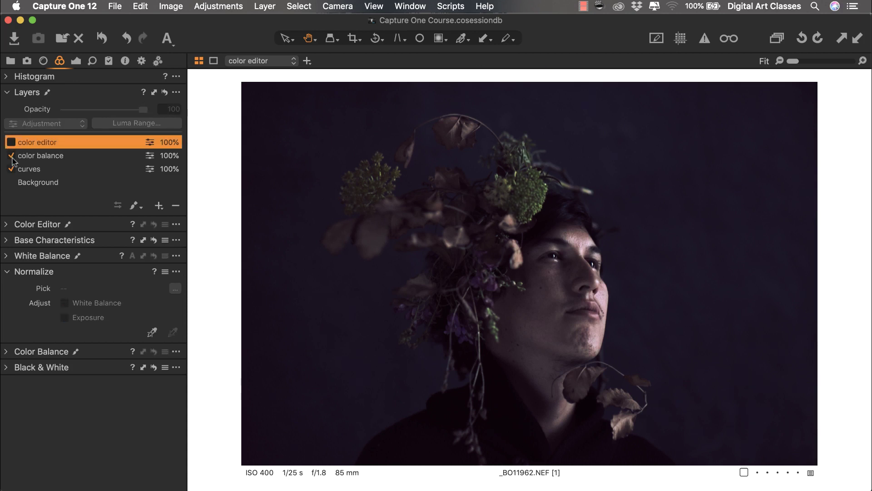
{"action": "left_click", "coordinate": [11, 156]}
{"action": "left_click", "coordinate": [12, 169]}
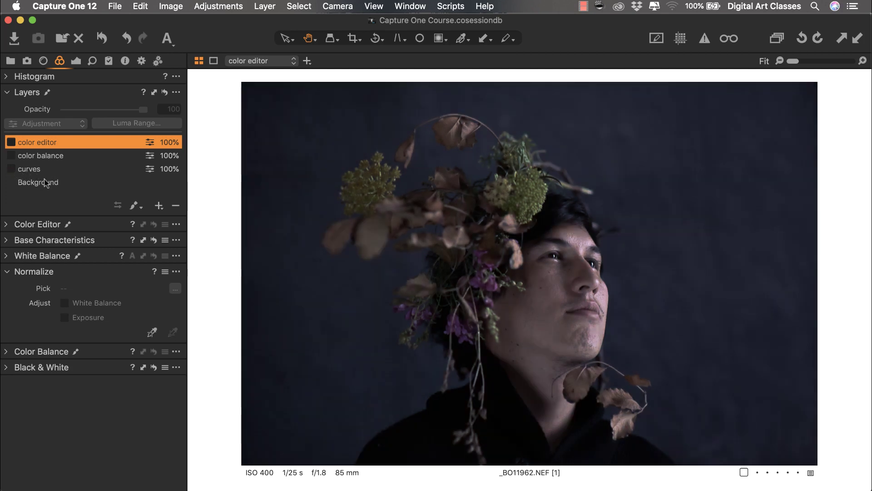